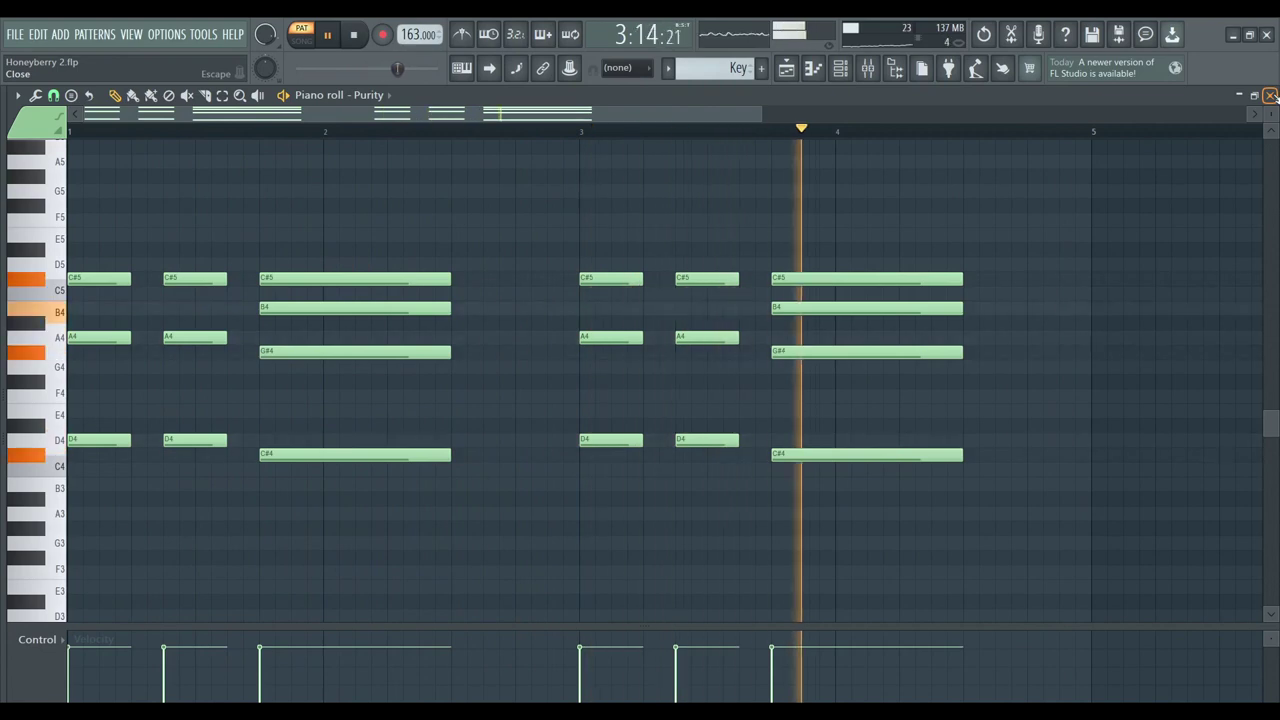
# - Stop playback of the Key pattern, close its piano roll and bring up the channel rack
pyautogui.press('space')
pyautogui.press('F6')
pyautogui.click(1271, 96)
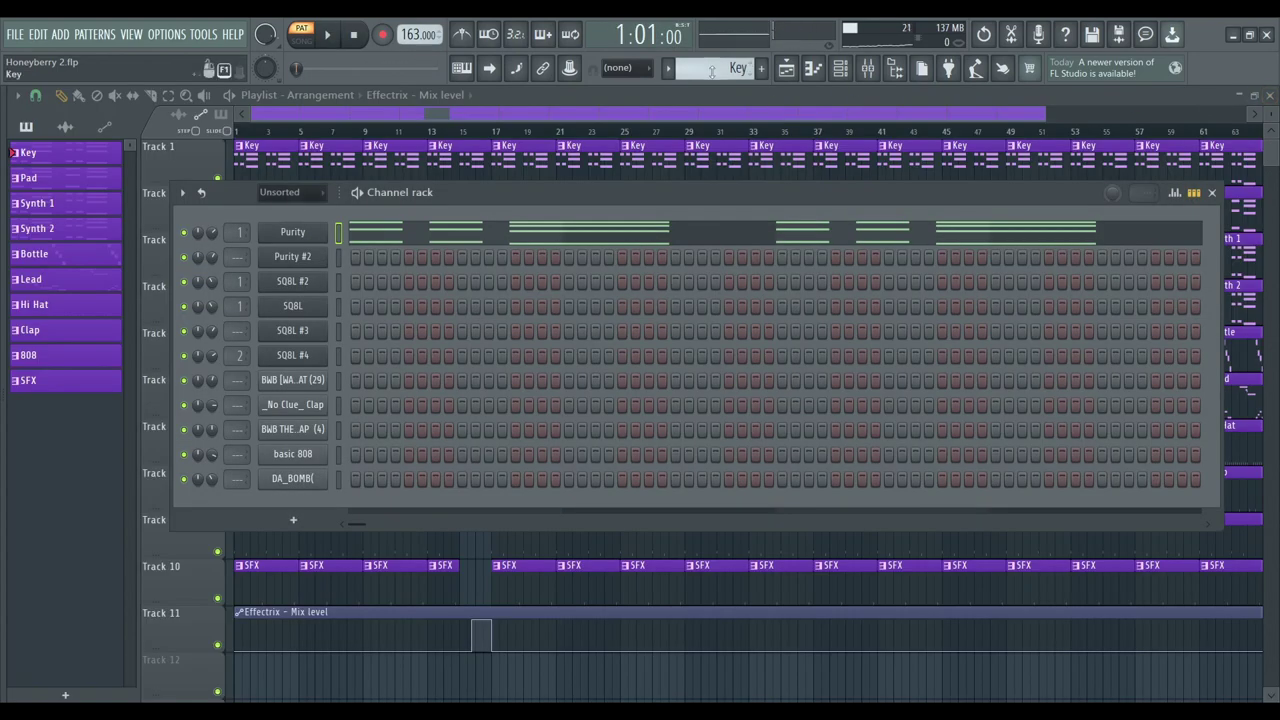
# - Switch to the Pad pattern, view the Purity #2 instrument, and play its chords in the piano roll
pyautogui.press('KP_Add')
pyautogui.click(304, 257)
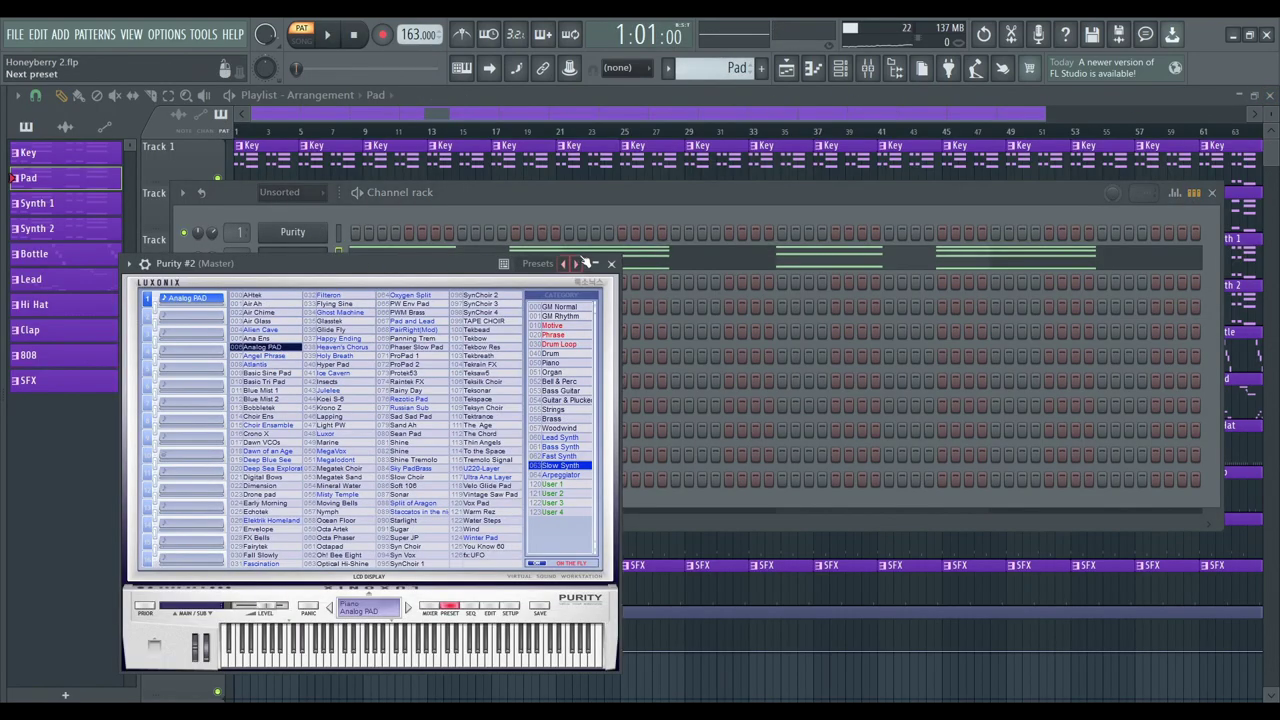
pyautogui.click(612, 263)
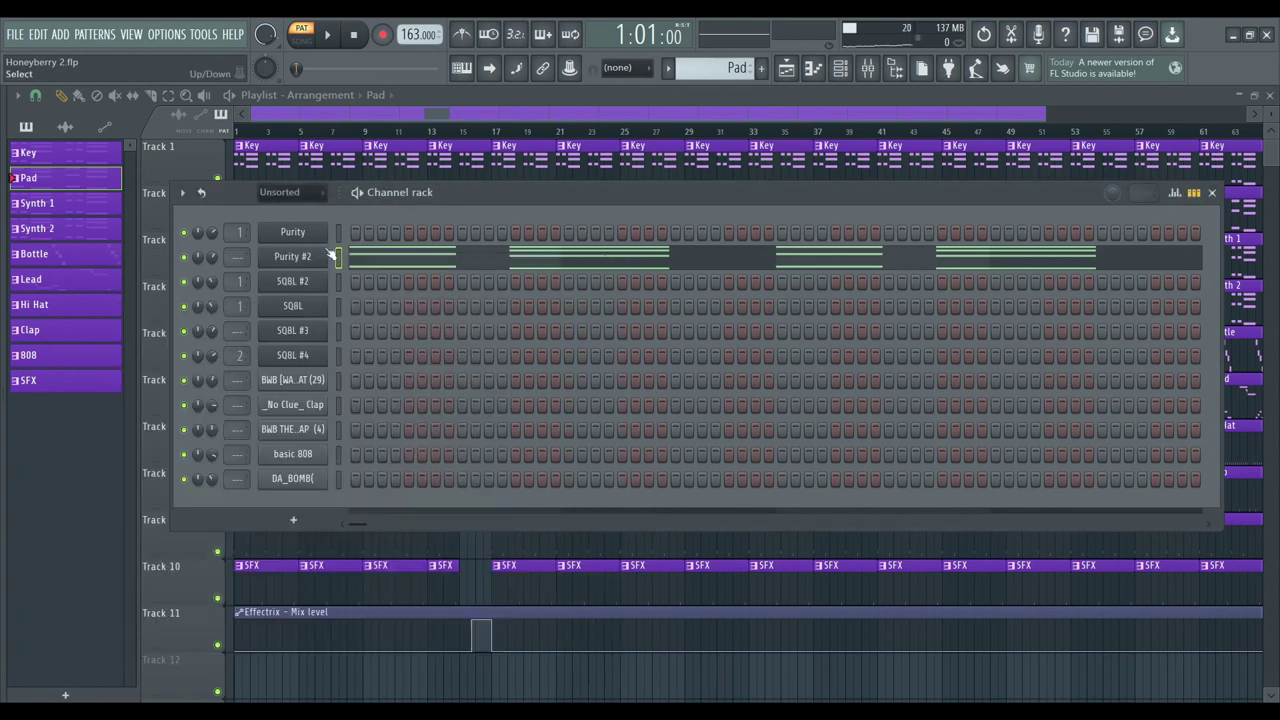
pyautogui.rightClick(336, 258)
pyautogui.click(357, 257)
pyautogui.press('space')
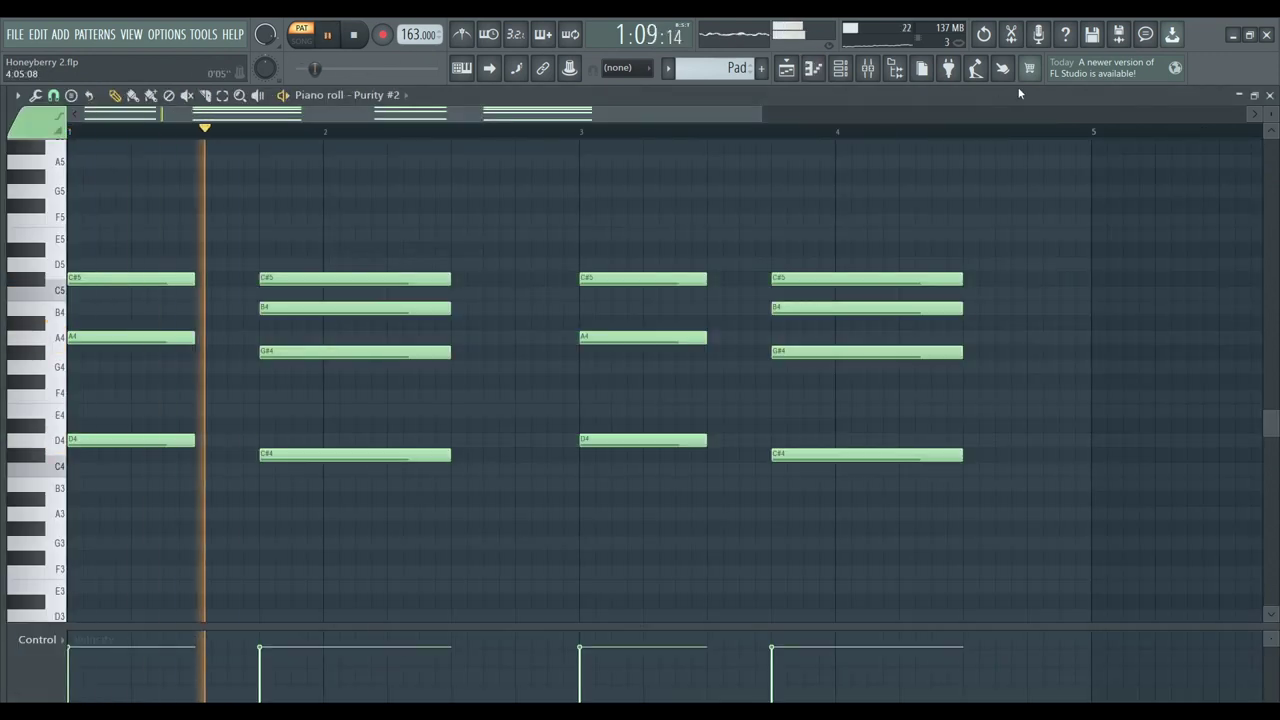
pyautogui.press('space')
pyautogui.click(1270, 95)
# - Switch to the Synth 1 pattern, view the SQ8L #2 instrument, and play its notes in the piano roll
pyautogui.scroll(-1, 715, 68)
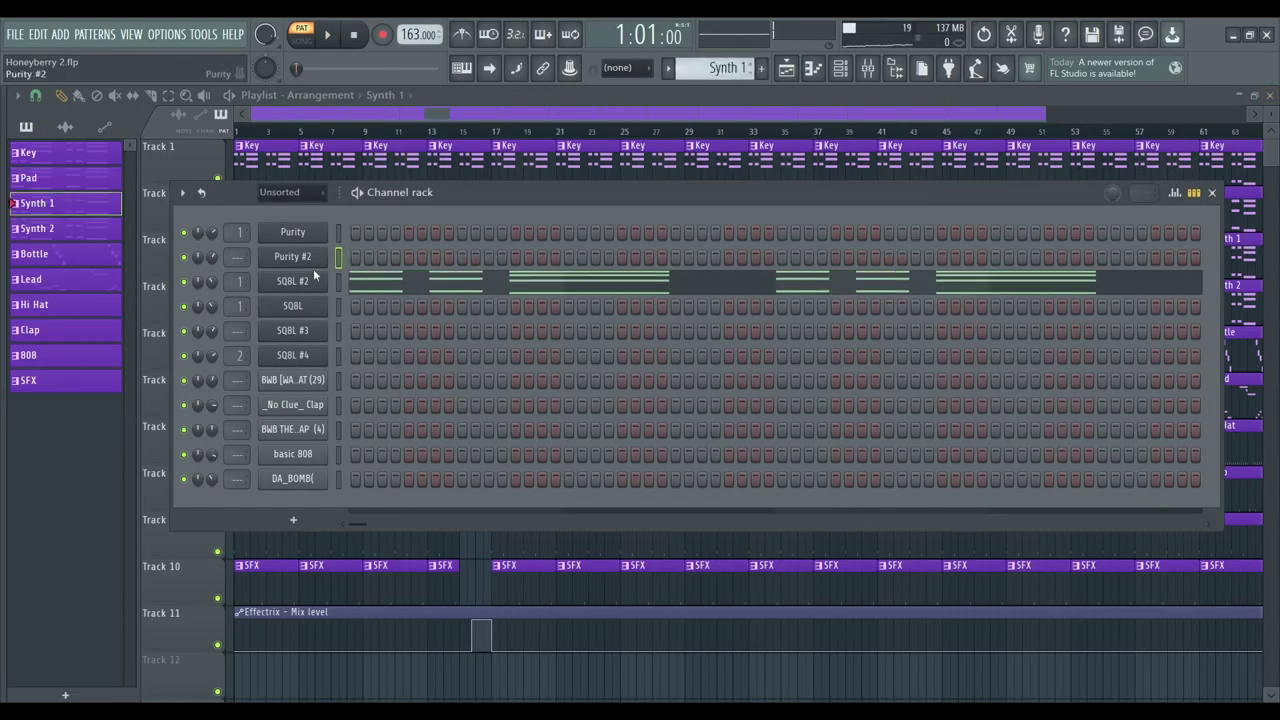
pyautogui.click(296, 286)
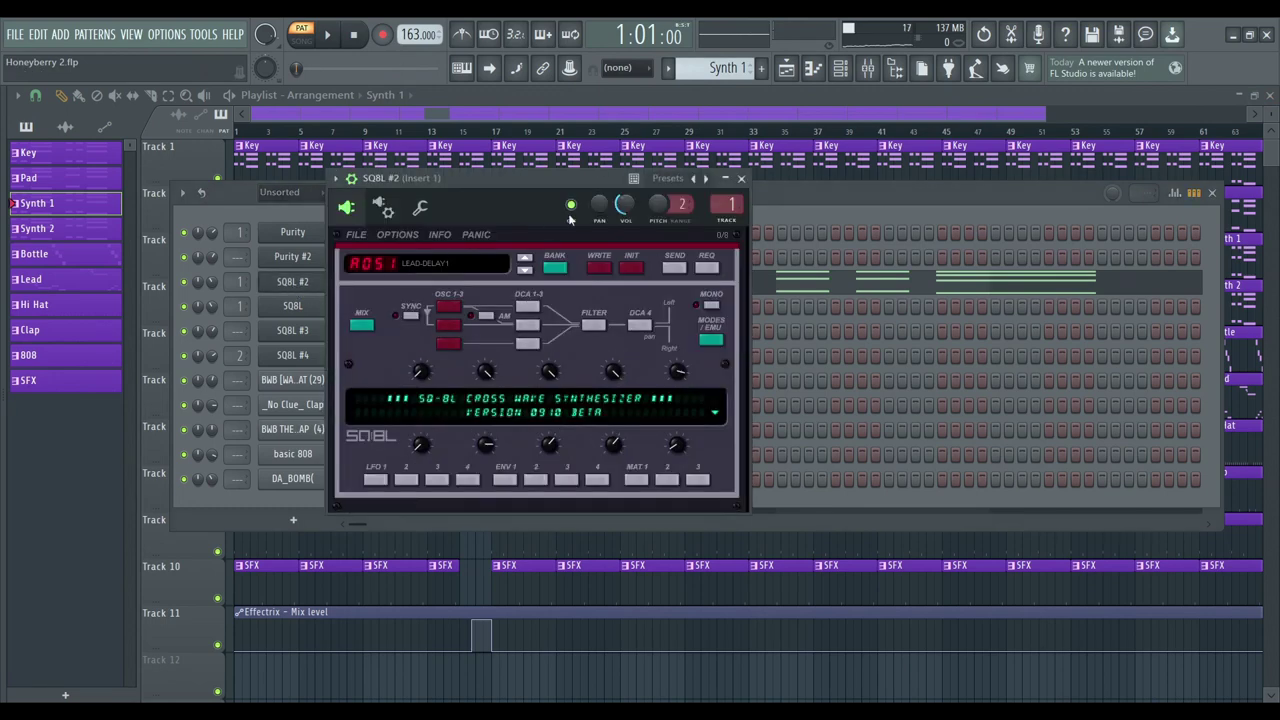
pyautogui.click(741, 178)
pyautogui.rightClick(300, 287)
pyautogui.click(358, 280)
pyautogui.press('space')
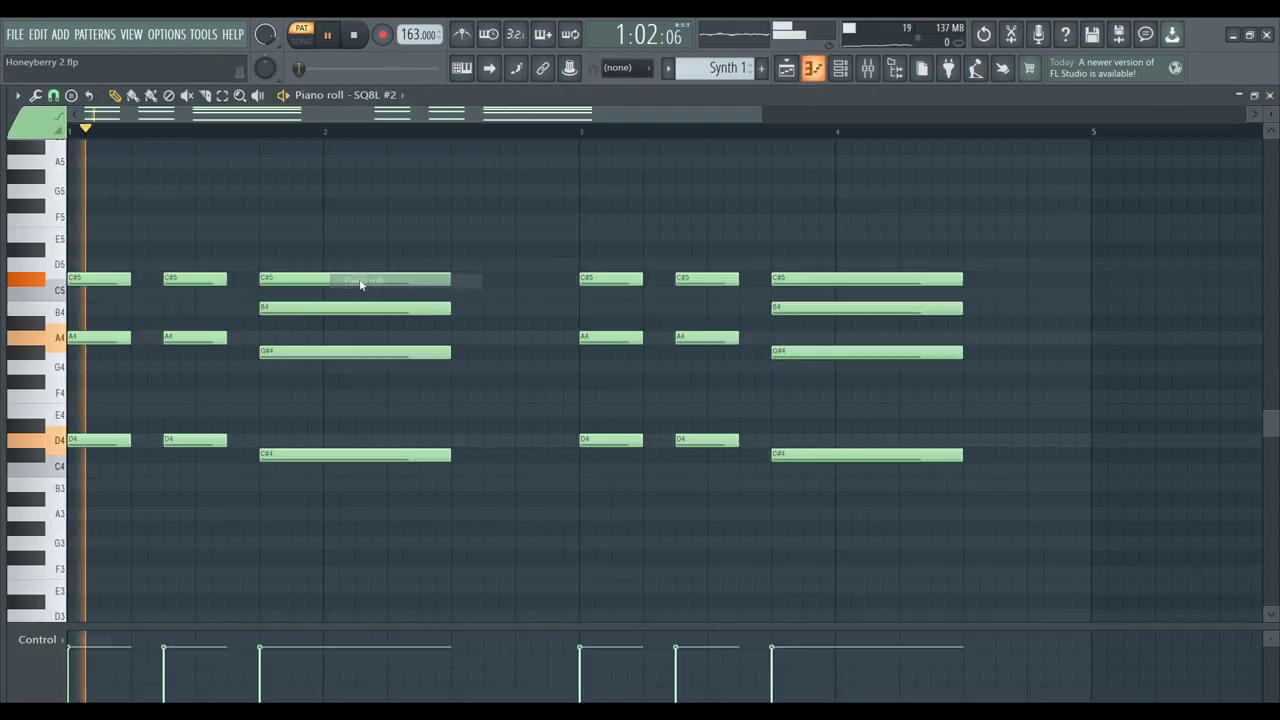
pyautogui.click(1271, 95)
# - Select the Synth 2 pattern, view the SQ8L instrument, and play its notes in the piano roll
pyautogui.click(40, 228)
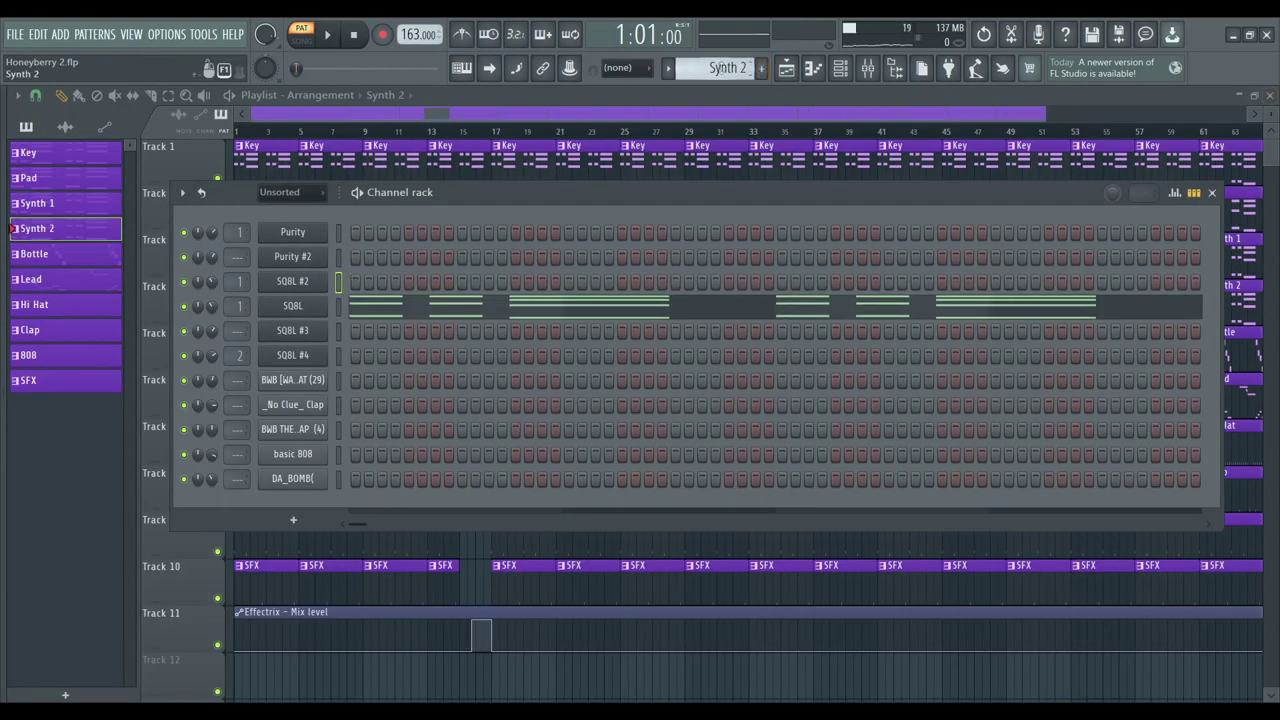
pyautogui.click(305, 311)
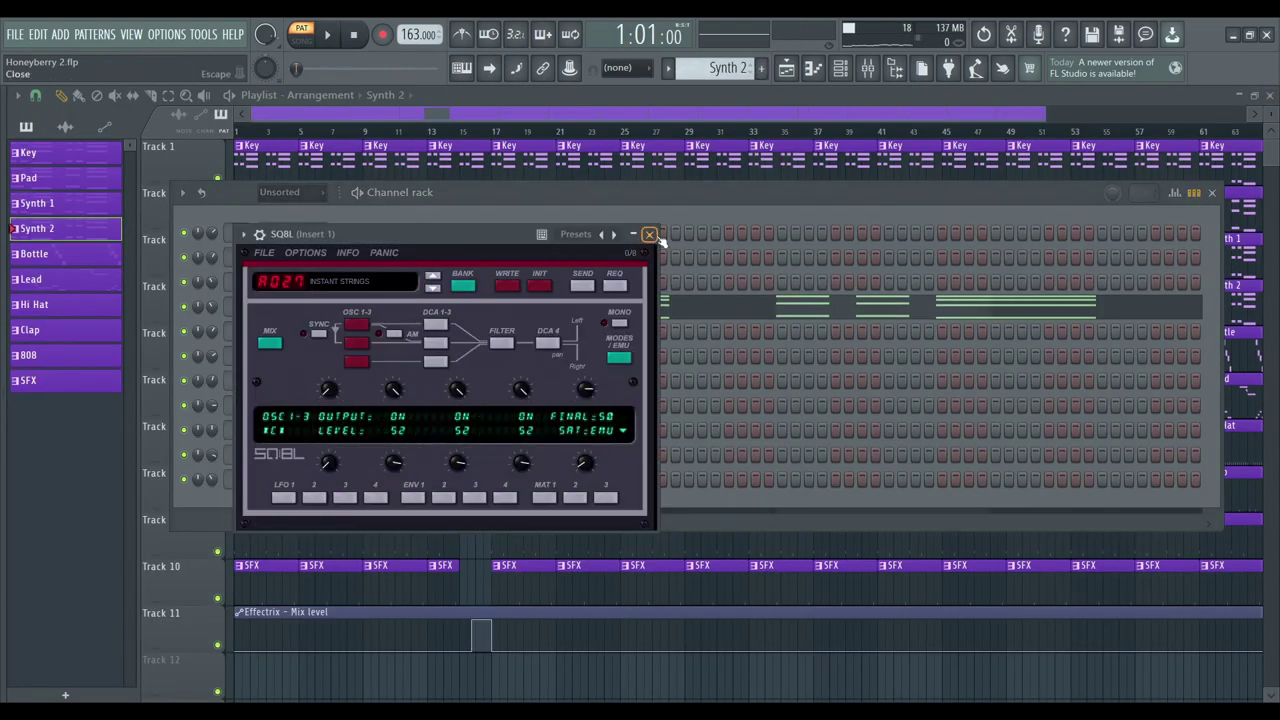
pyautogui.click(649, 235)
pyautogui.rightClick(335, 310)
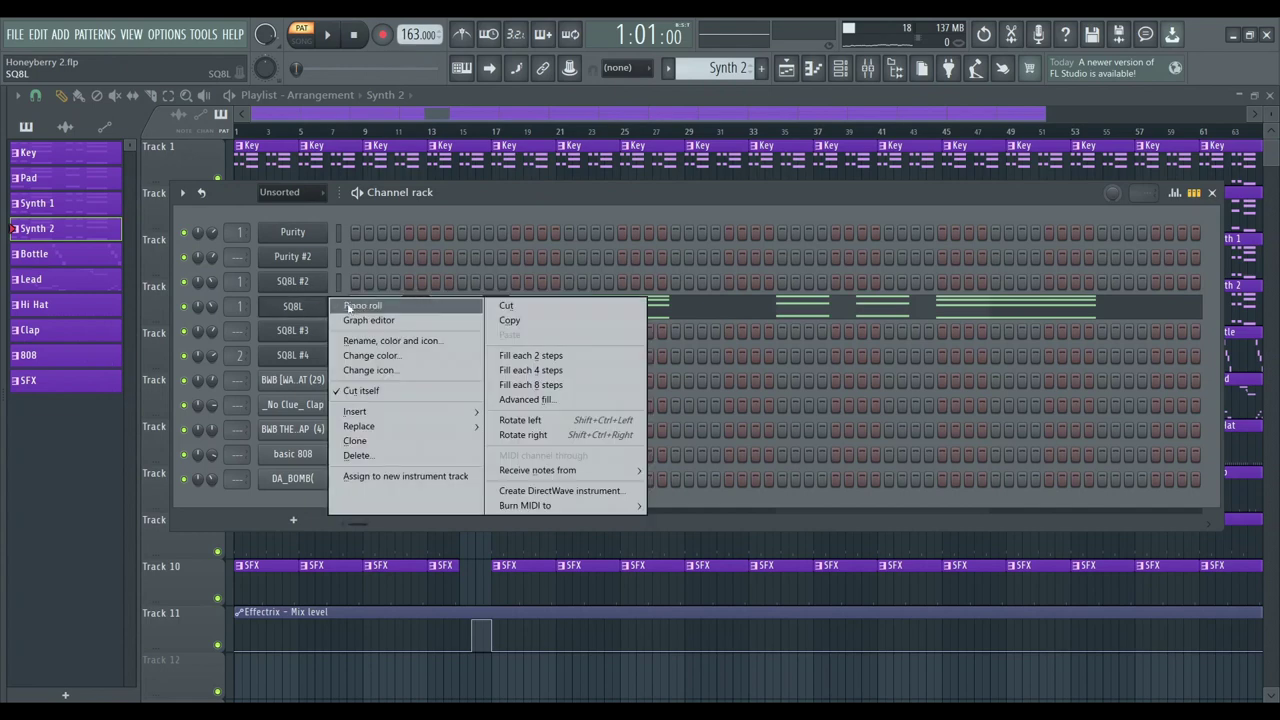
pyautogui.click(355, 307)
pyautogui.press('space')
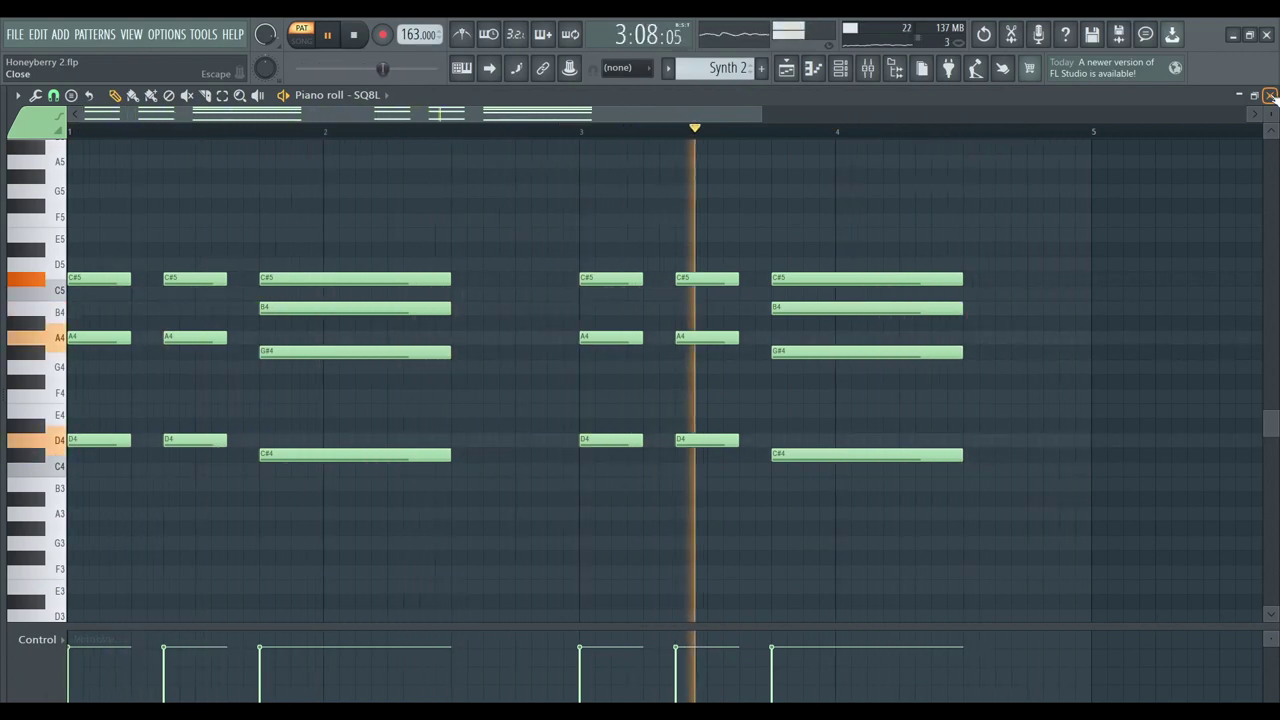
pyautogui.press('space')
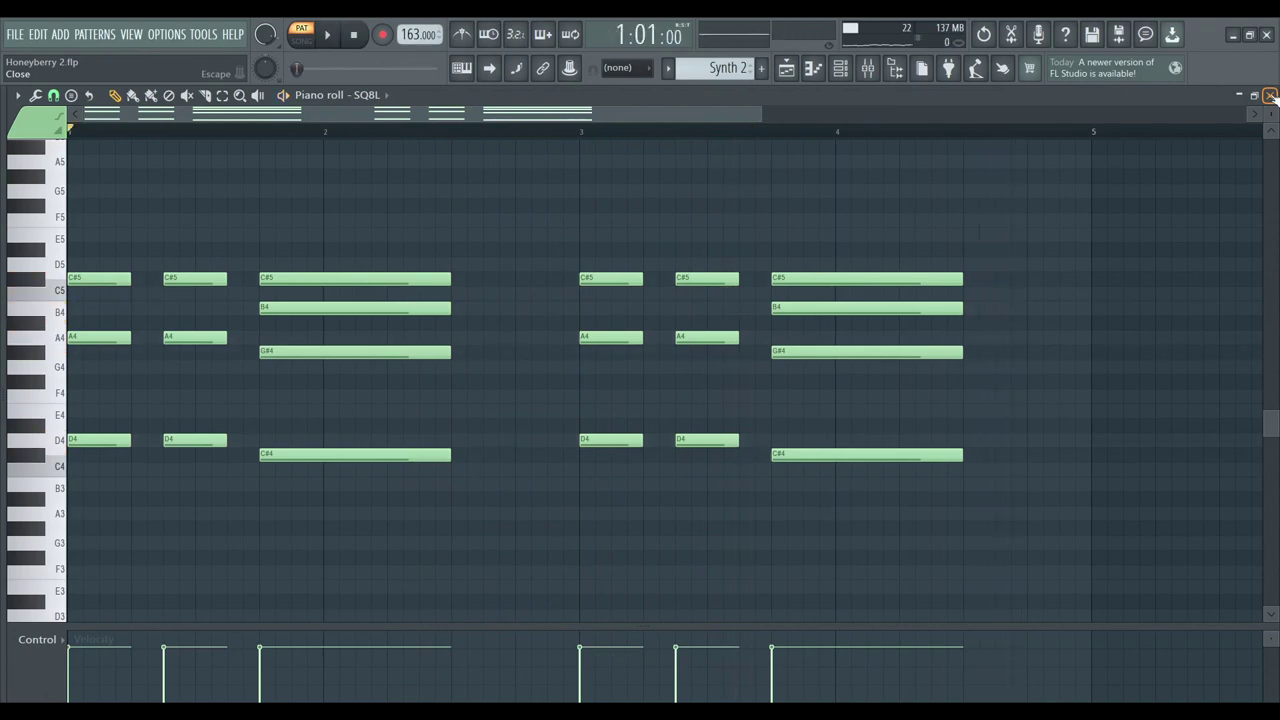
pyautogui.click(1270, 95)
# - Switch to the Bottle pattern, view the SQ8L #3 instrument, and play its melody in the piano roll
pyautogui.scroll(-1, 718, 67)
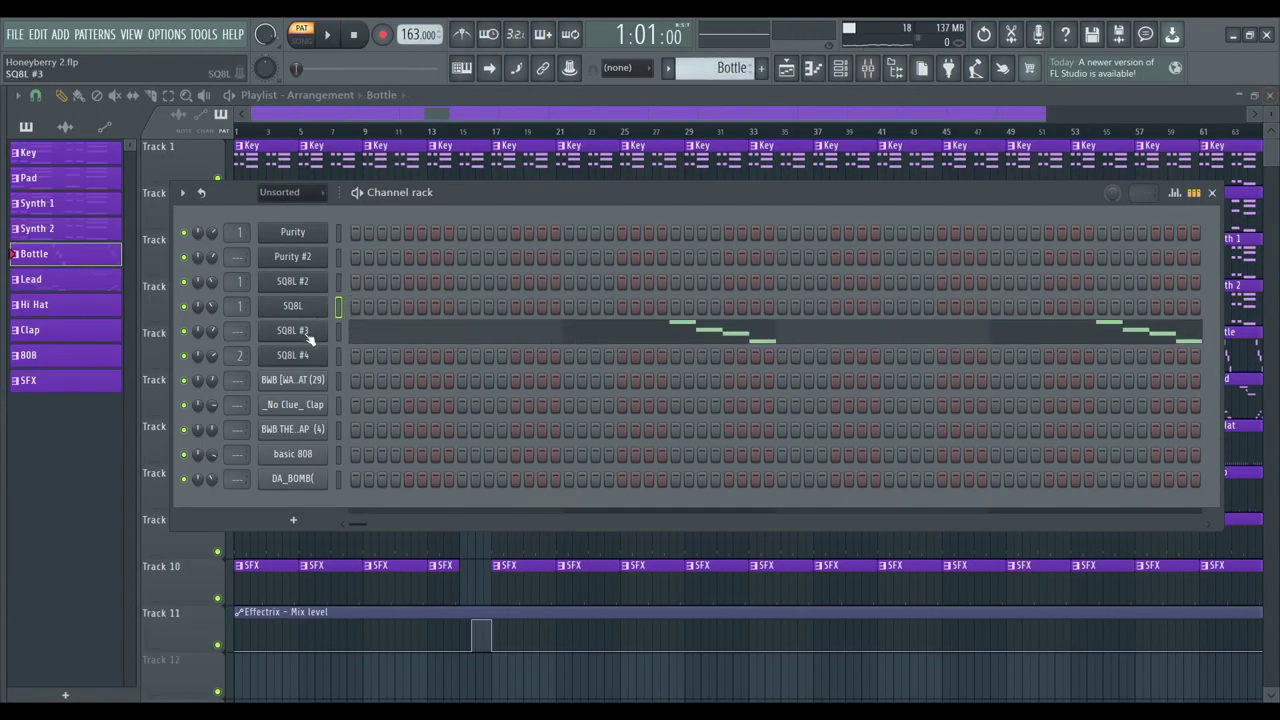
pyautogui.click(309, 338)
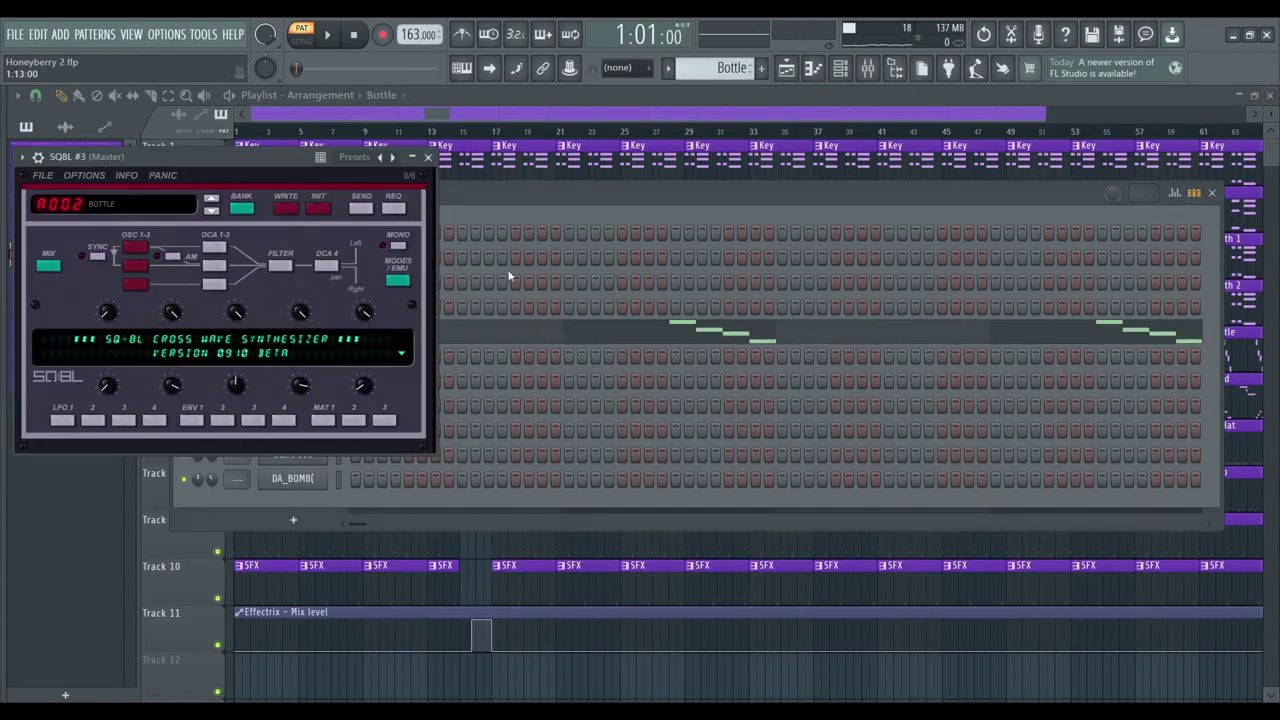
pyautogui.click(427, 157)
pyautogui.rightClick(318, 338)
pyautogui.click(349, 333)
pyautogui.press('space')
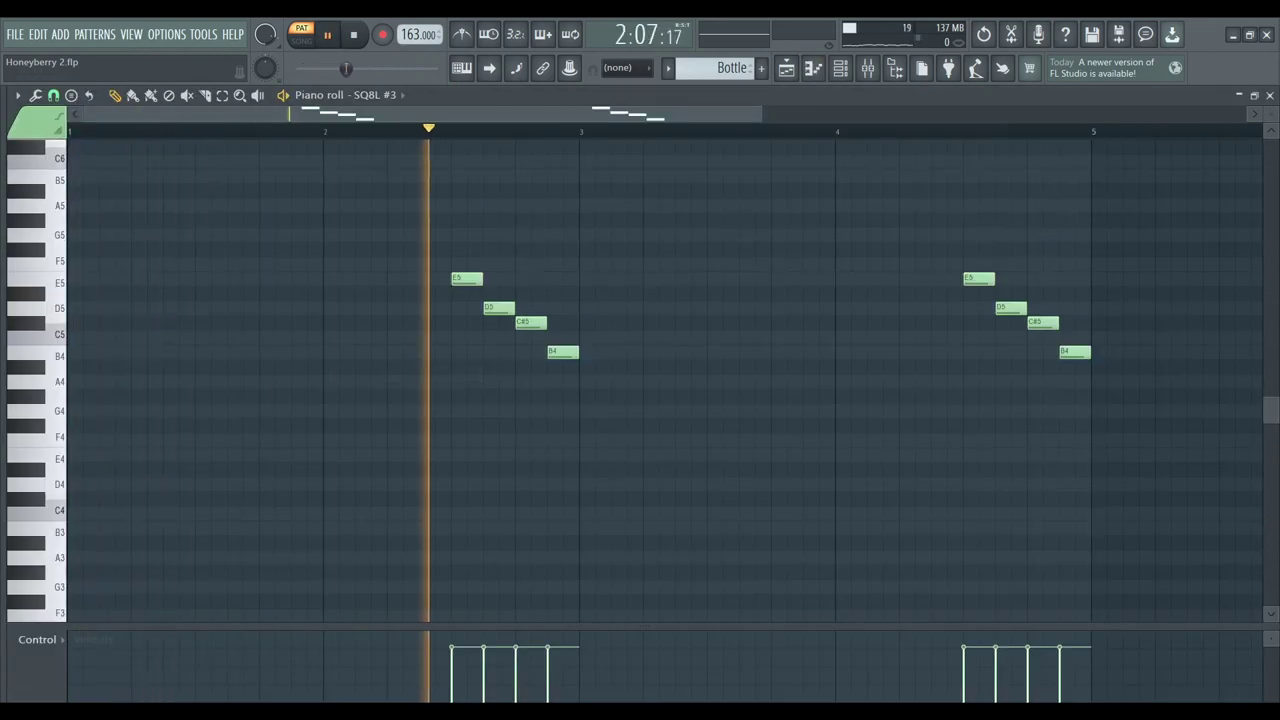
pyautogui.scroll(2, 1201, 182)
pyautogui.scroll(1, 1201, 182)
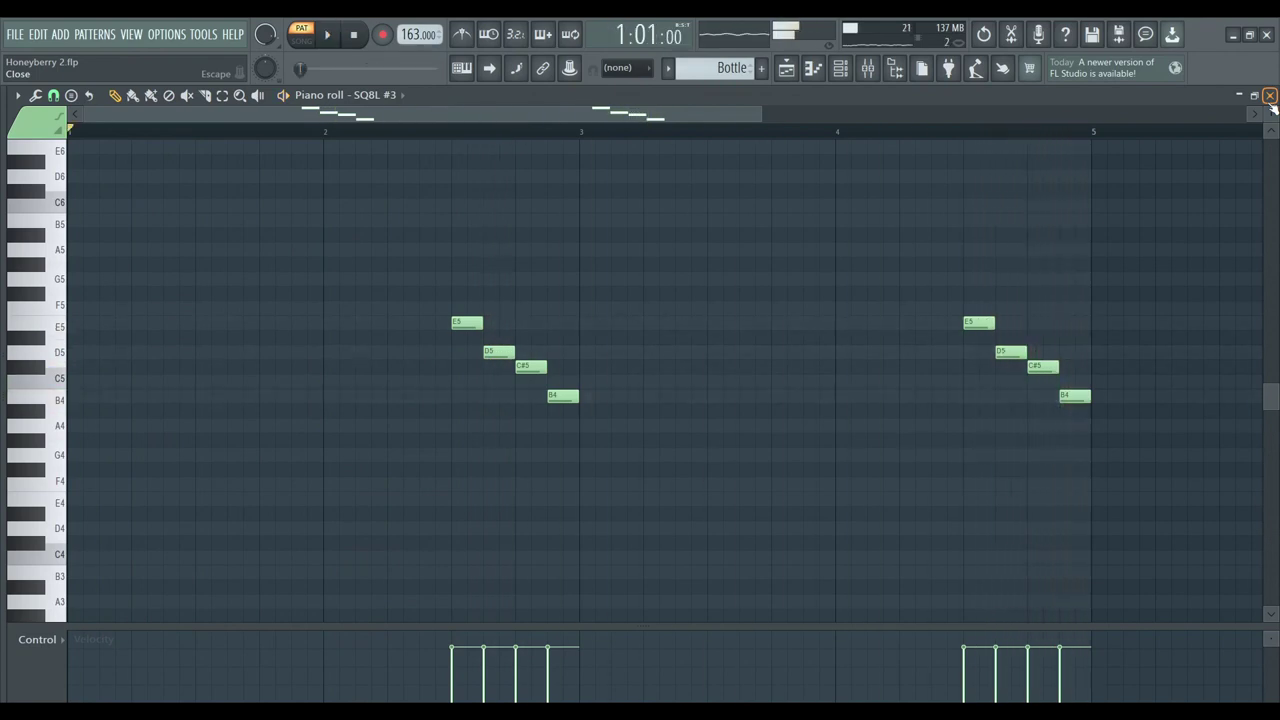
pyautogui.click(1270, 96)
pyautogui.press('space')
# - Select the Lead pattern, view the SQ8L #4 instrument, and play its melody in the piano roll
pyautogui.click(35, 279)
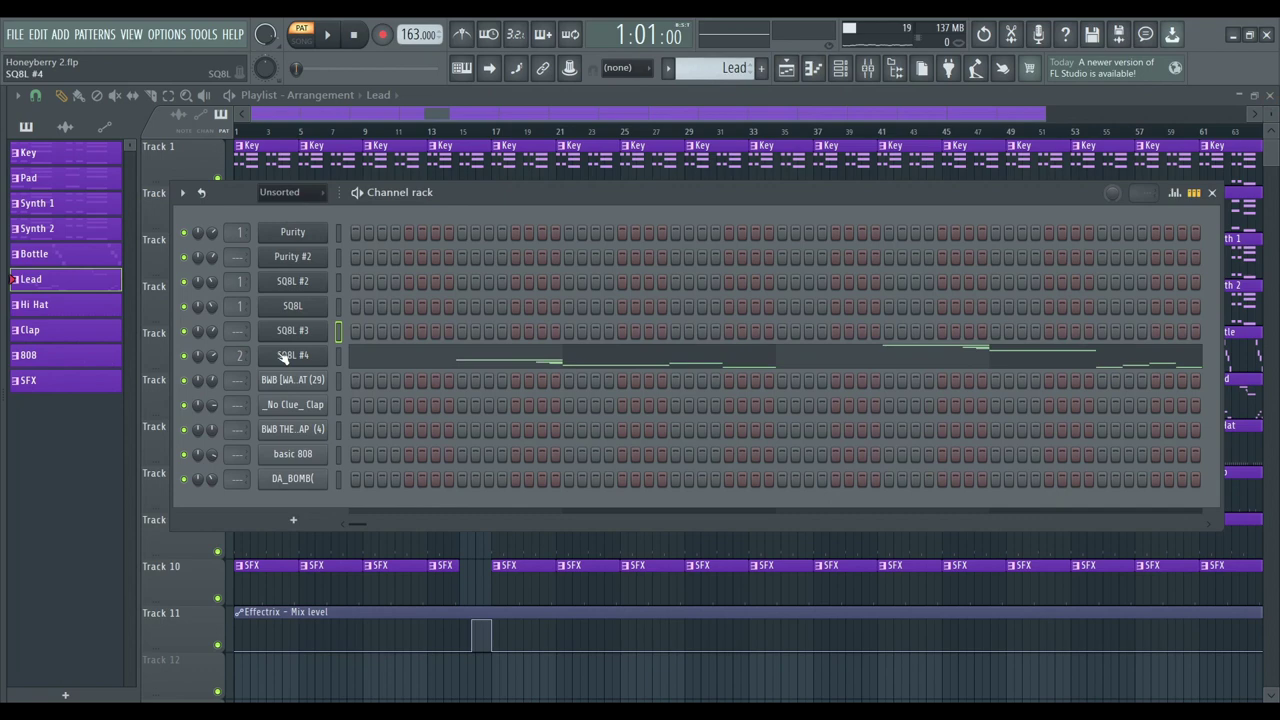
pyautogui.click(285, 357)
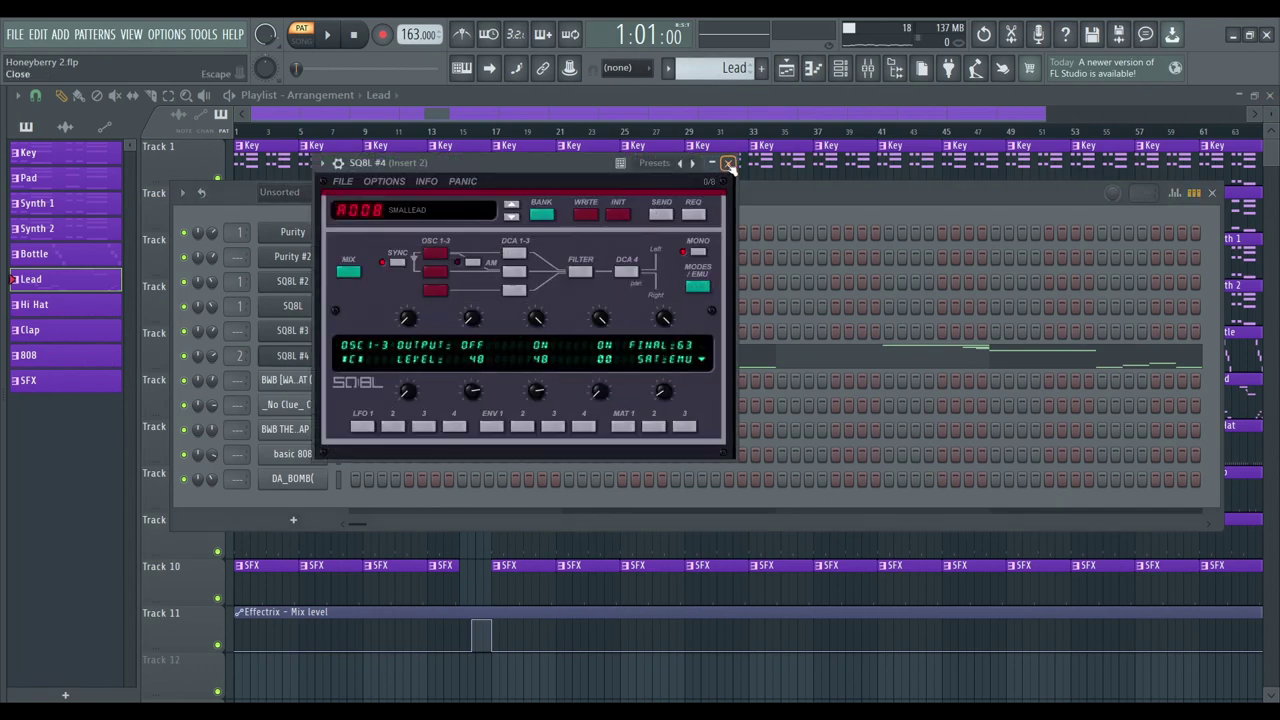
pyautogui.click(728, 165)
pyautogui.rightClick(292, 356)
pyautogui.click(352, 352)
pyautogui.press('space')
pyautogui.scroll(6, 497, 366)
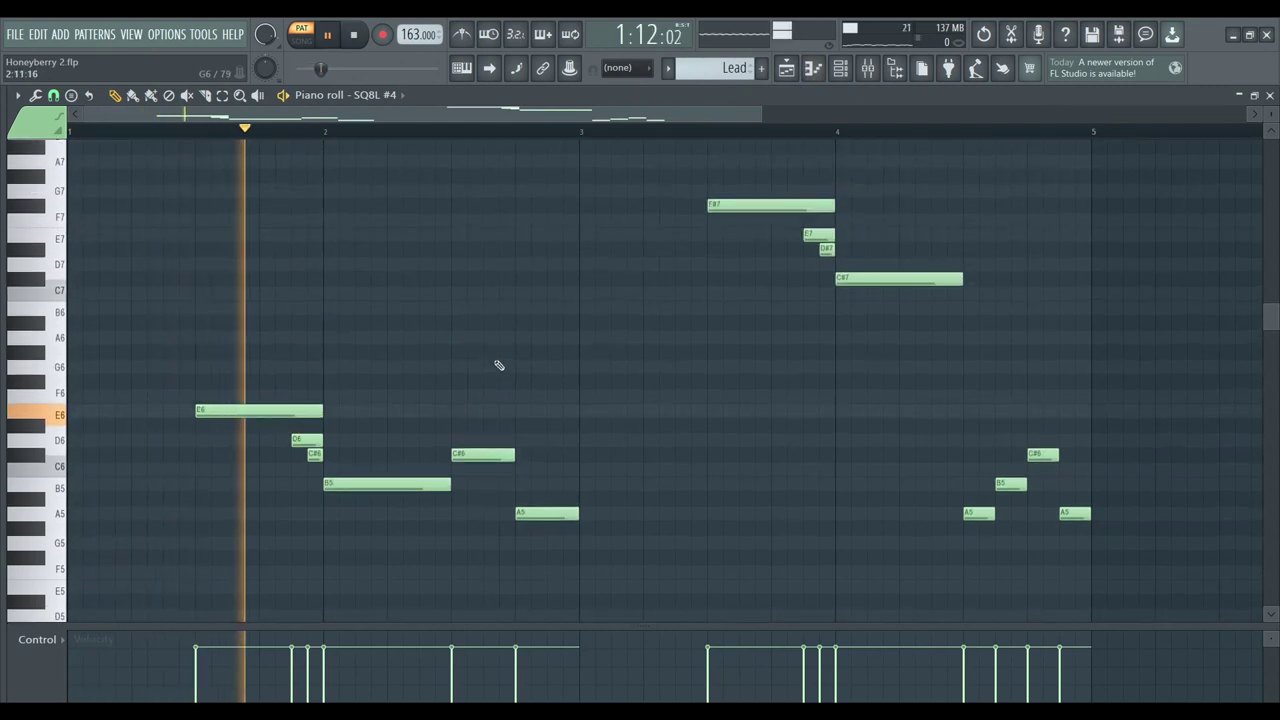
pyautogui.scroll(-1, 497, 366)
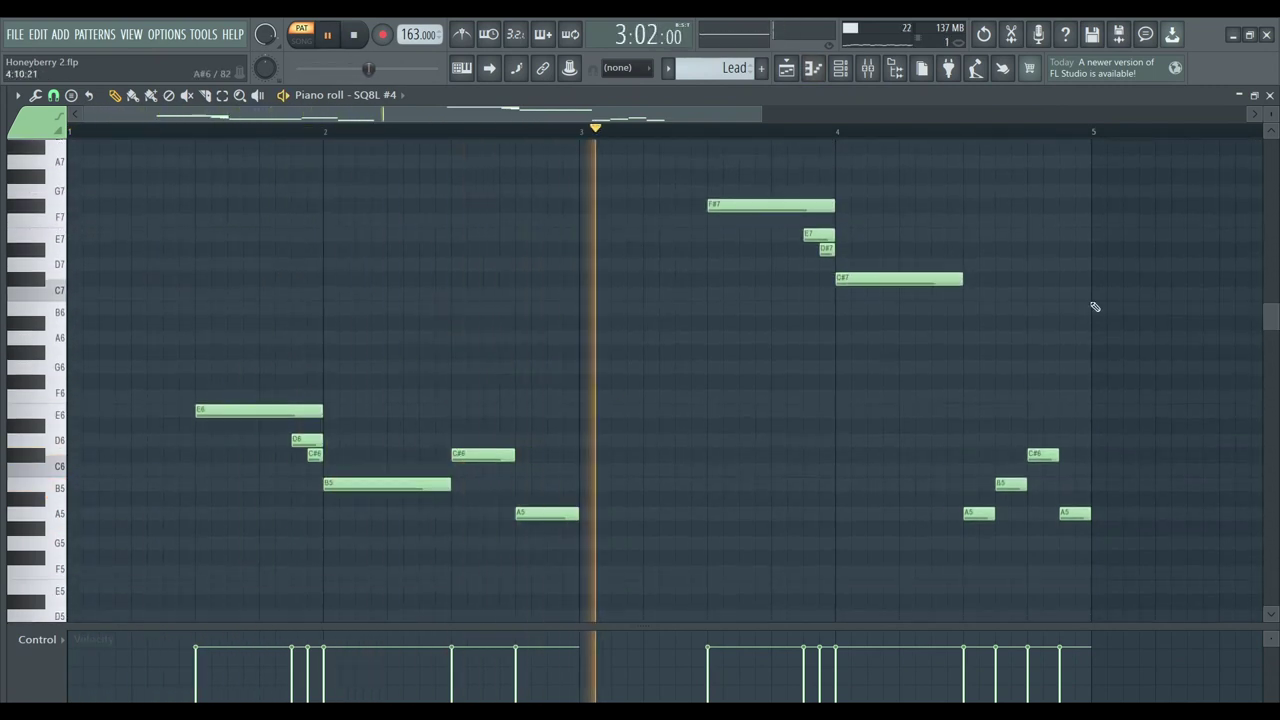
pyautogui.click(1270, 95)
# - Select the Hi Hat pattern and play the BWB [WAVE 2] HAT (29) channel in the piano roll
pyautogui.click(34, 304)
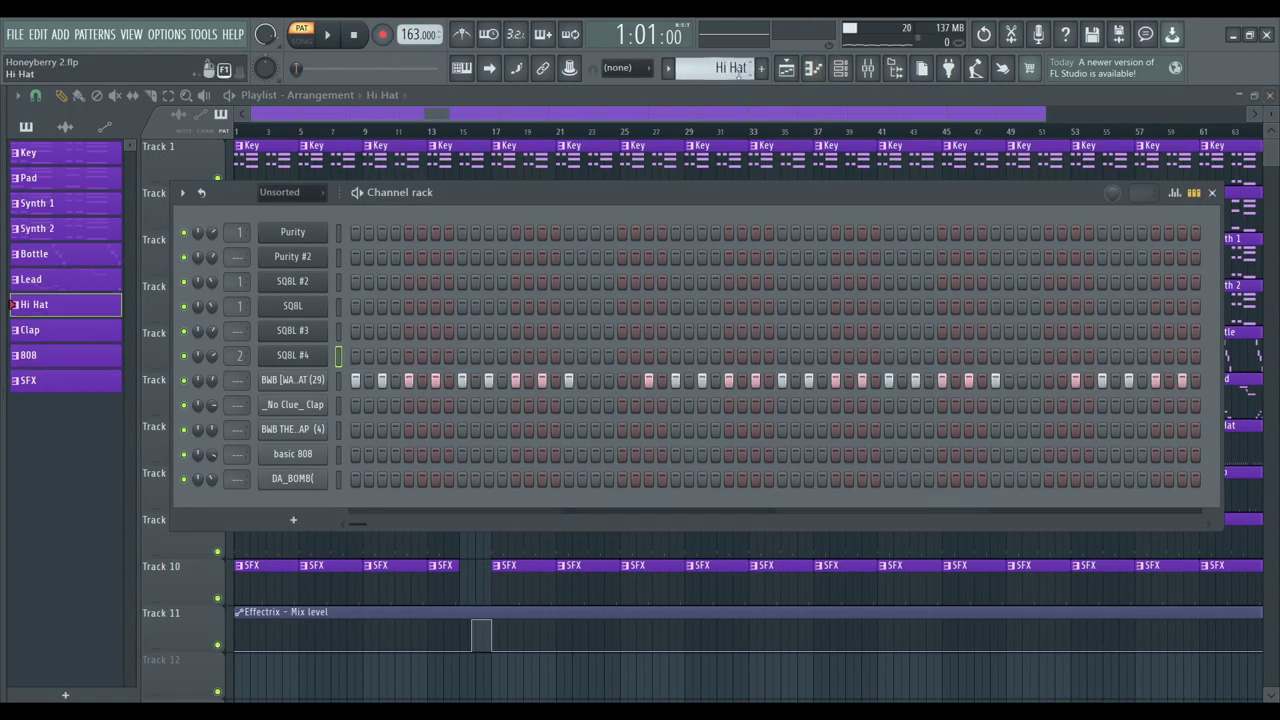
pyautogui.rightClick(316, 378)
pyautogui.click(350, 378)
pyautogui.press('space')
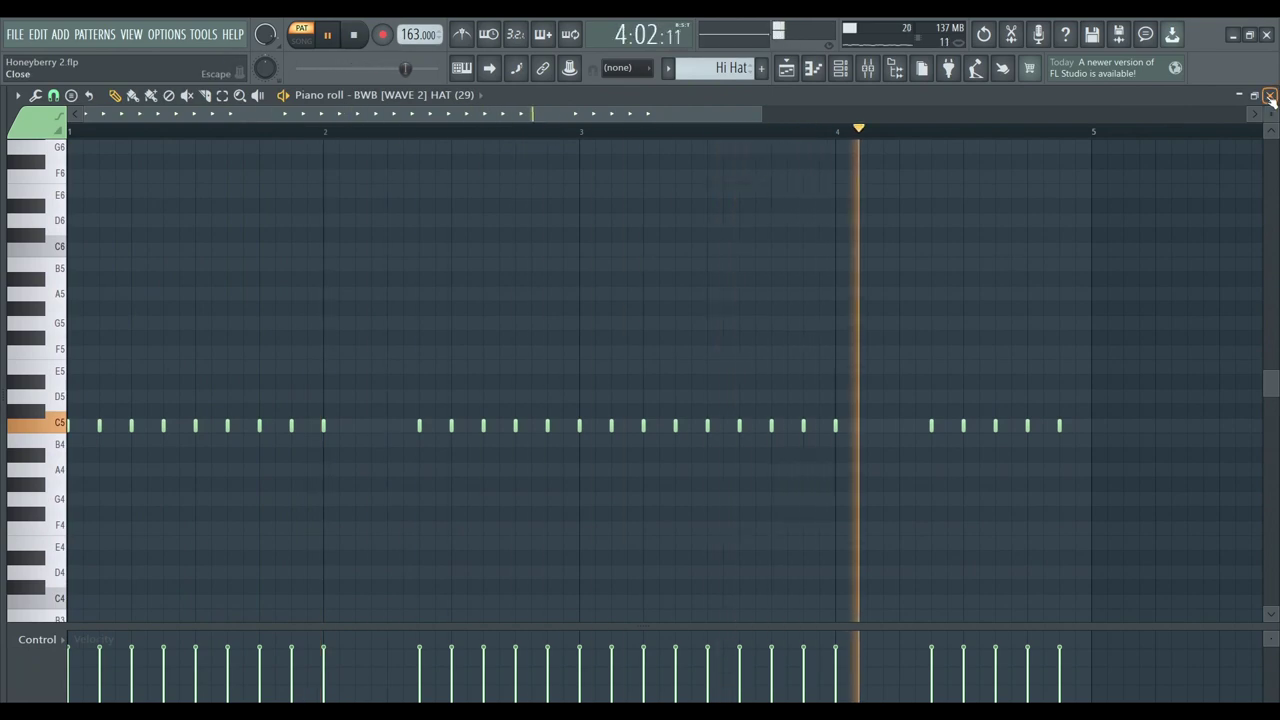
pyautogui.click(1270, 95)
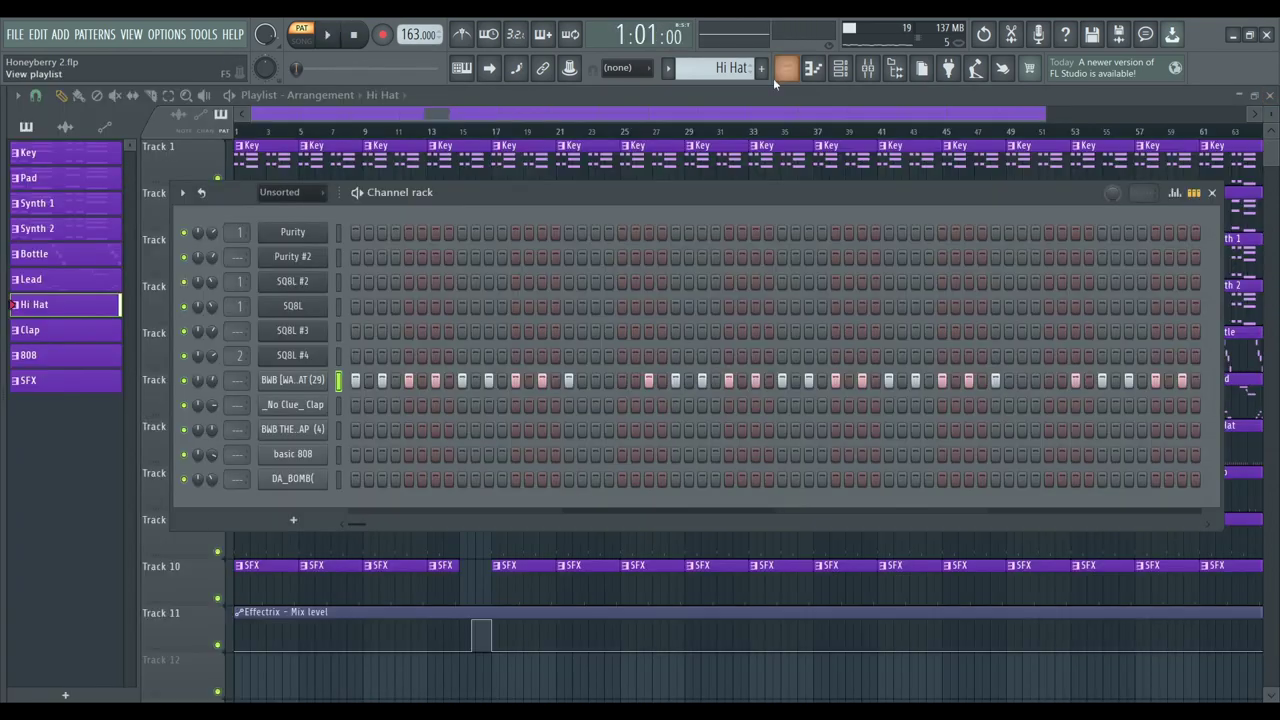
# - Play the Clap pattern in the piano roll of the _No Clue_ Clap channel
pyautogui.rightClick(315, 404)
pyautogui.click(352, 406)
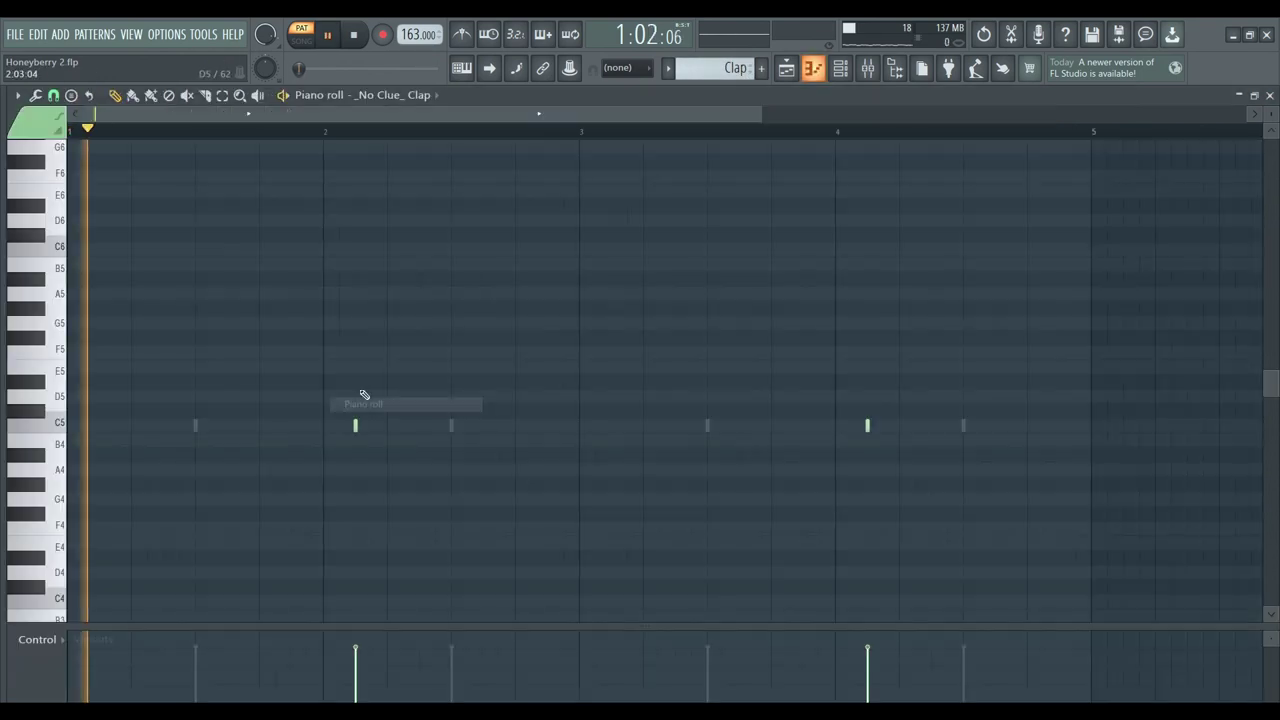
pyautogui.press('space')
pyautogui.click(1270, 95)
# - Select the 808 pattern and play the basic 808 channel's notes in the piano roll
pyautogui.click(14, 355)
pyautogui.rightClick(336, 452)
pyautogui.click(344, 450)
pyautogui.press('space')
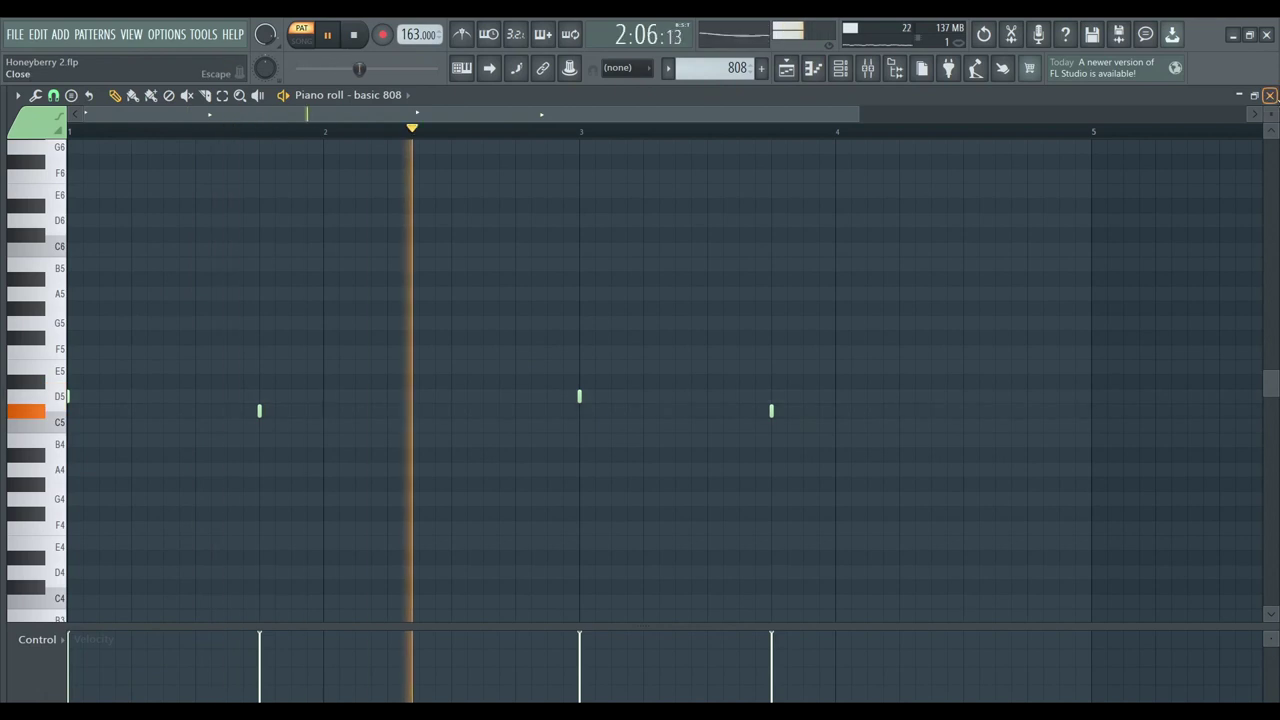
pyautogui.press('space')
pyautogui.click(1270, 95)
# - Select the SFX pattern, play the DA_BOMB( channel in the piano roll, and close the channel rack
pyautogui.click(22, 380)
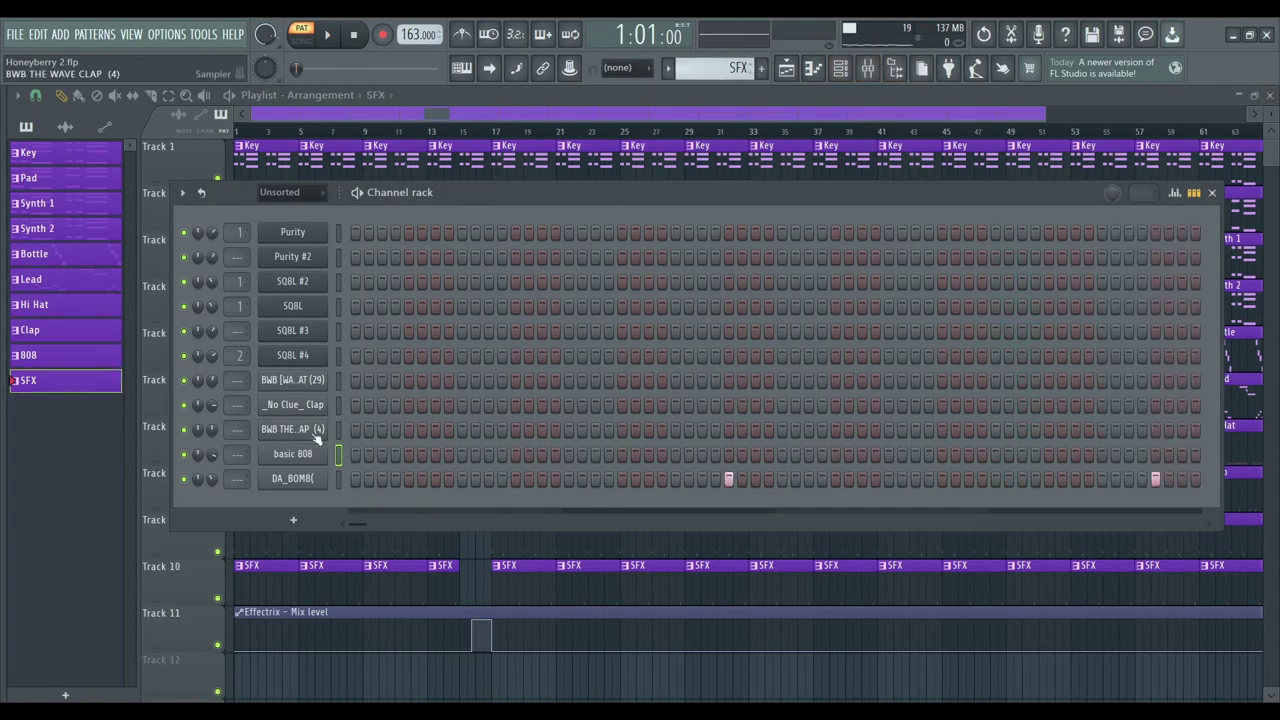
pyautogui.rightClick(300, 479)
pyautogui.click(364, 479)
pyautogui.press('space')
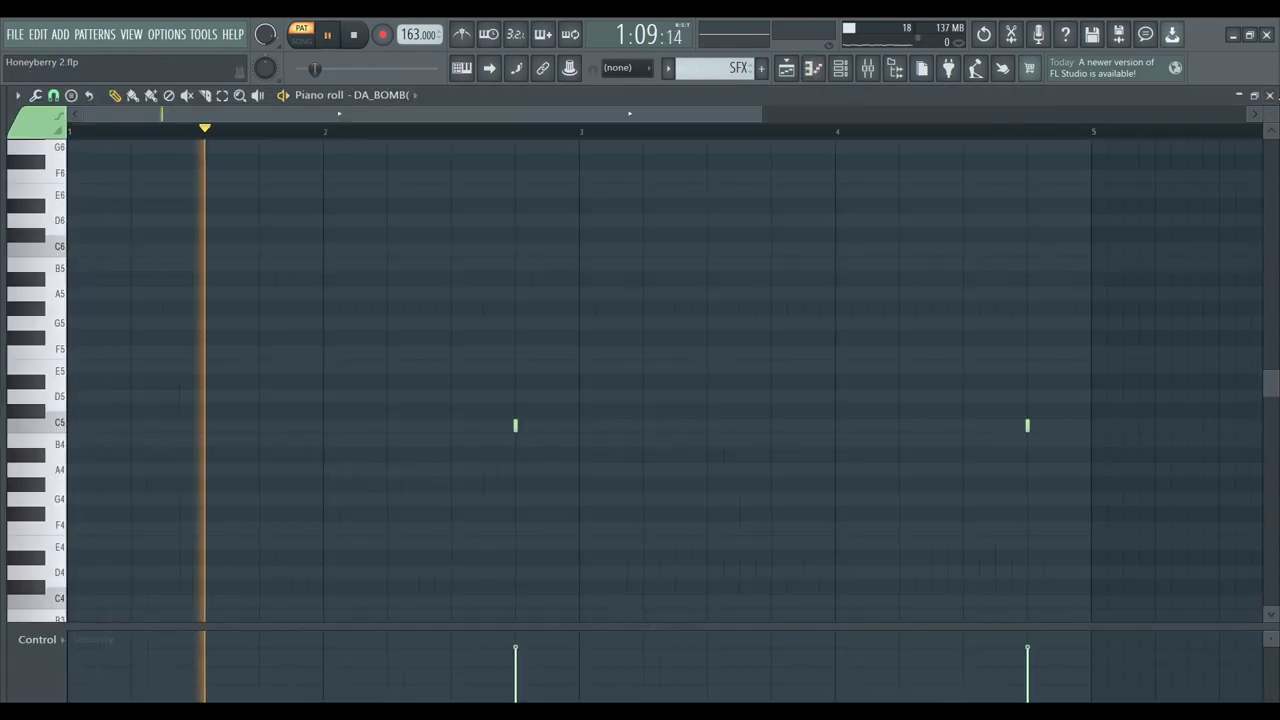
pyautogui.press('space')
pyautogui.click(1270, 95)
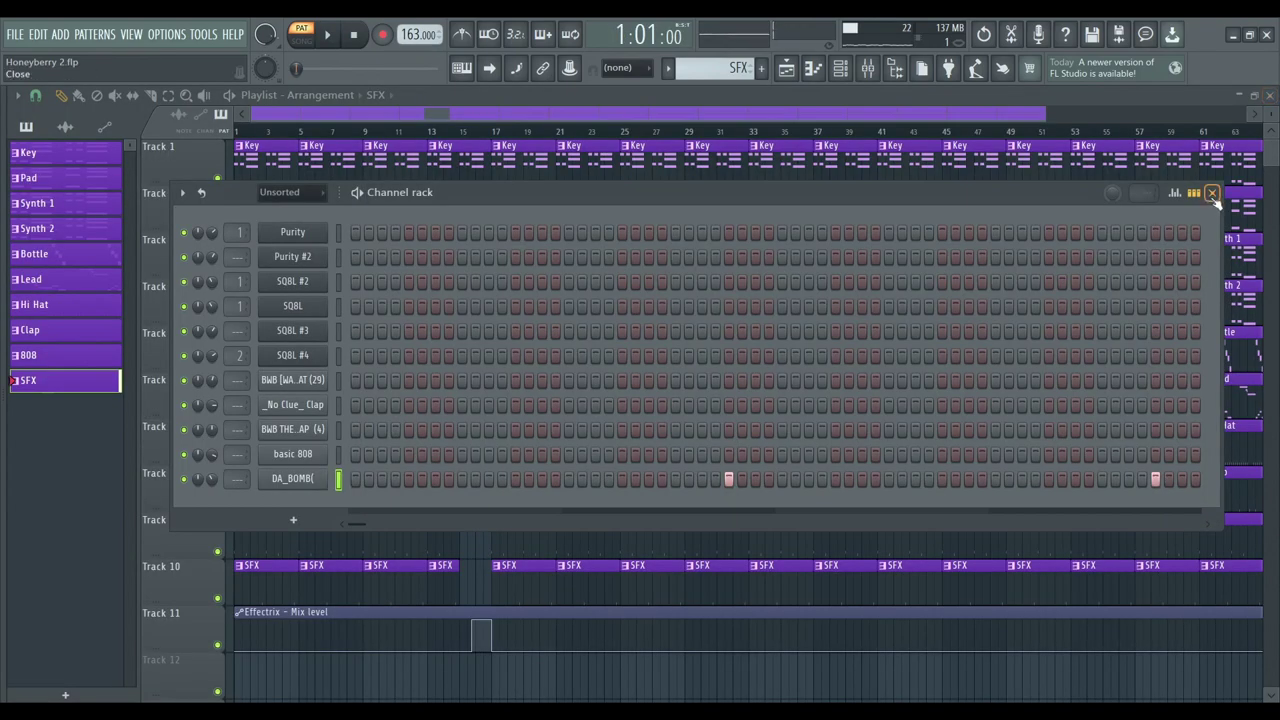
pyautogui.click(1212, 193)
# - Open the mixer and view the Fruity soft clipper and Effectrix settings on the Master track
pyautogui.click(868, 68)
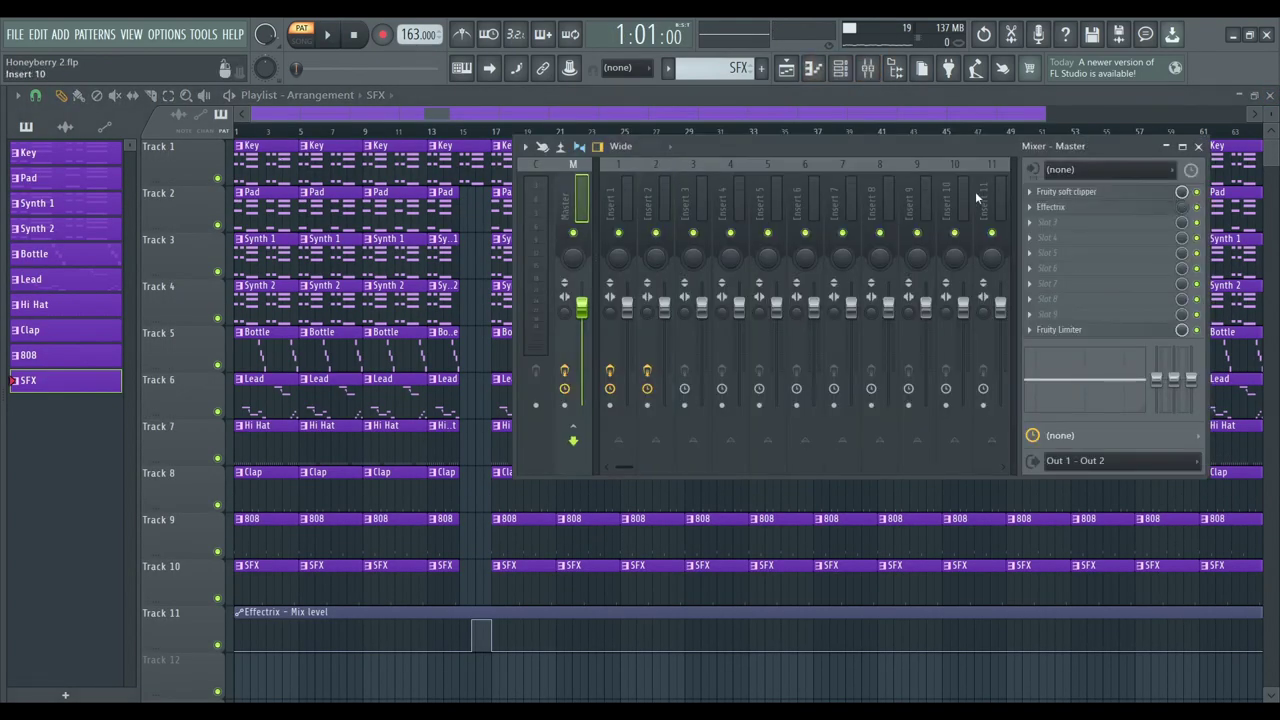
pyautogui.click(1063, 195)
pyautogui.click(277, 200)
pyautogui.click(1078, 210)
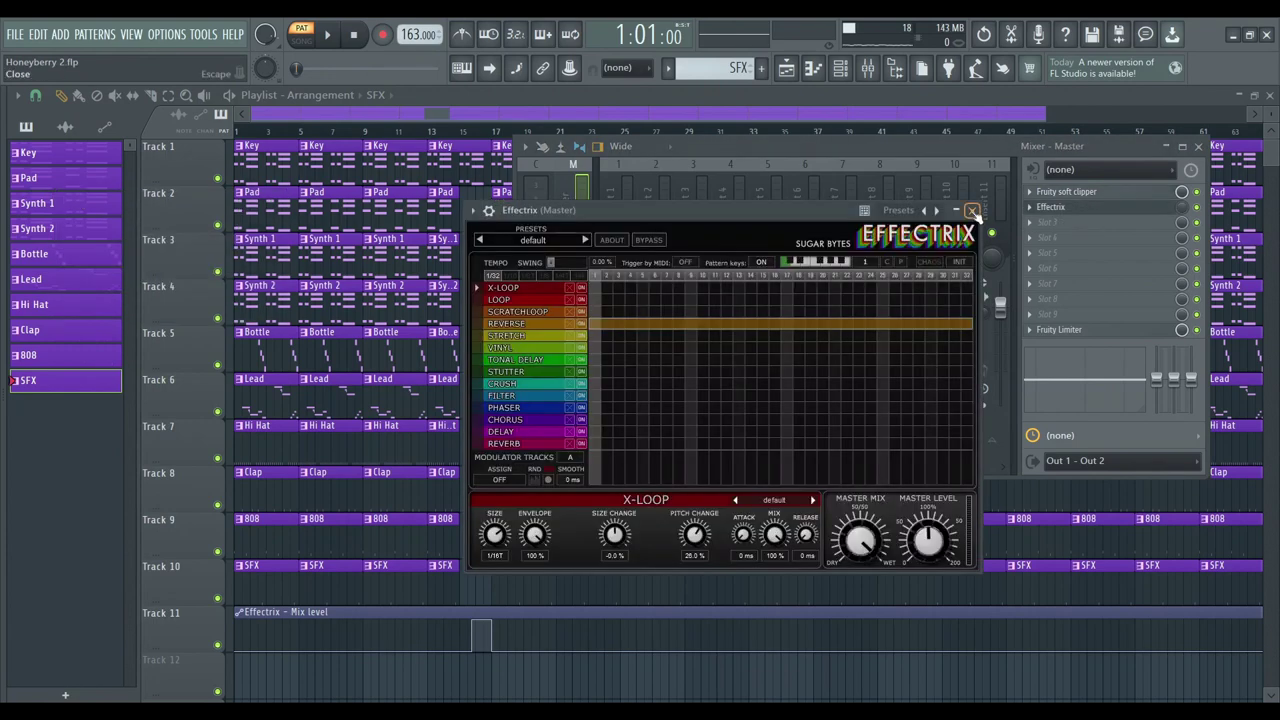
pyautogui.click(971, 211)
# - View the Fruity parametric EQ 2 curves on mixer Inserts 1 and 2, and close the mixer
pyautogui.click(1062, 191)
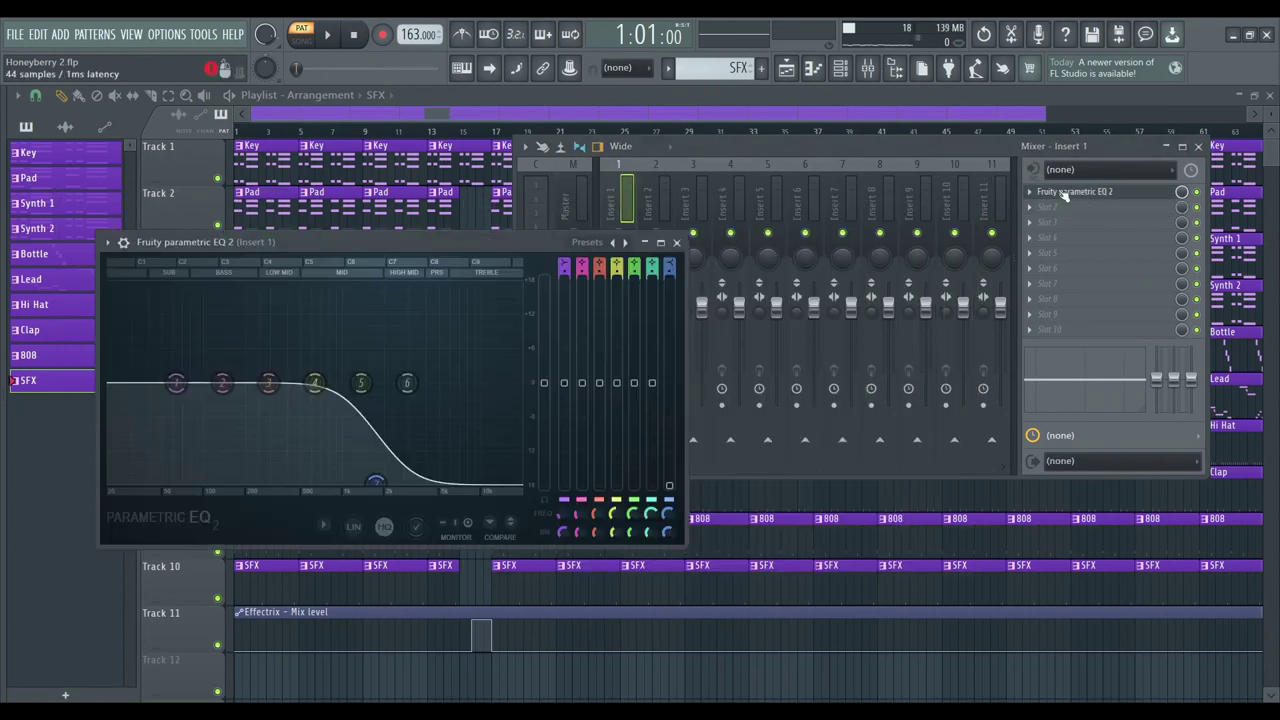
pyautogui.click(677, 244)
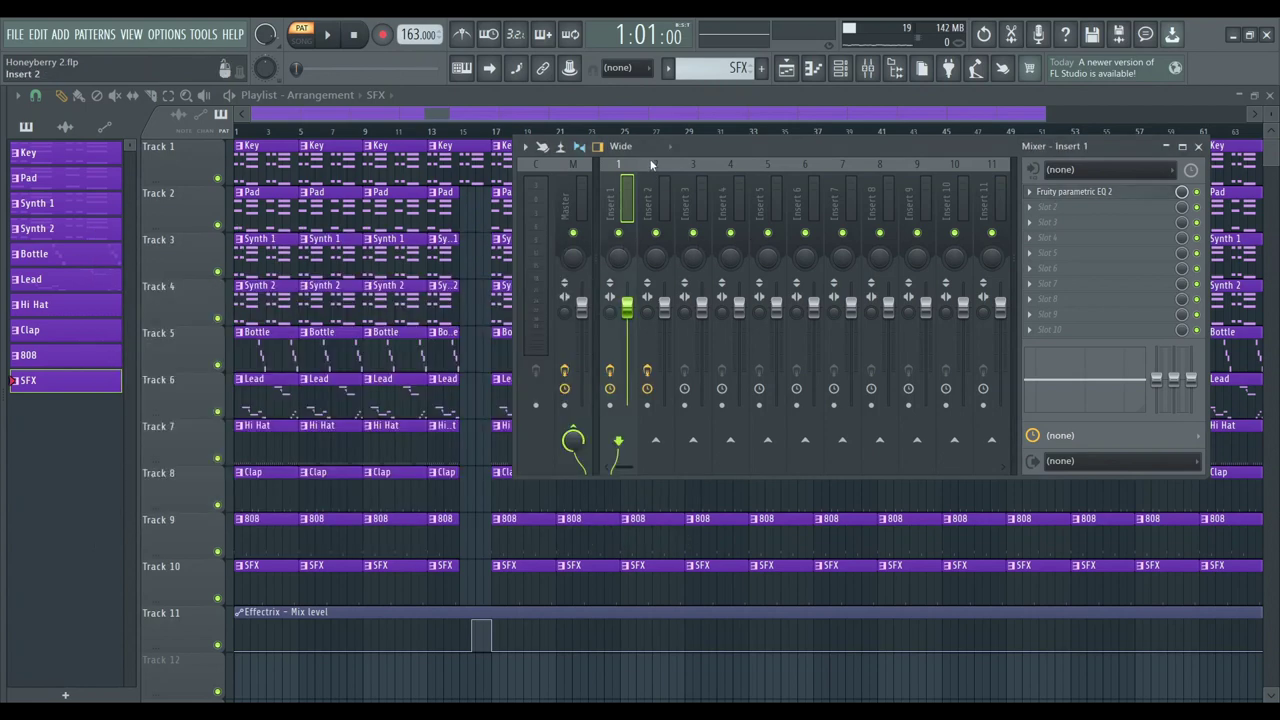
pyautogui.click(1064, 192)
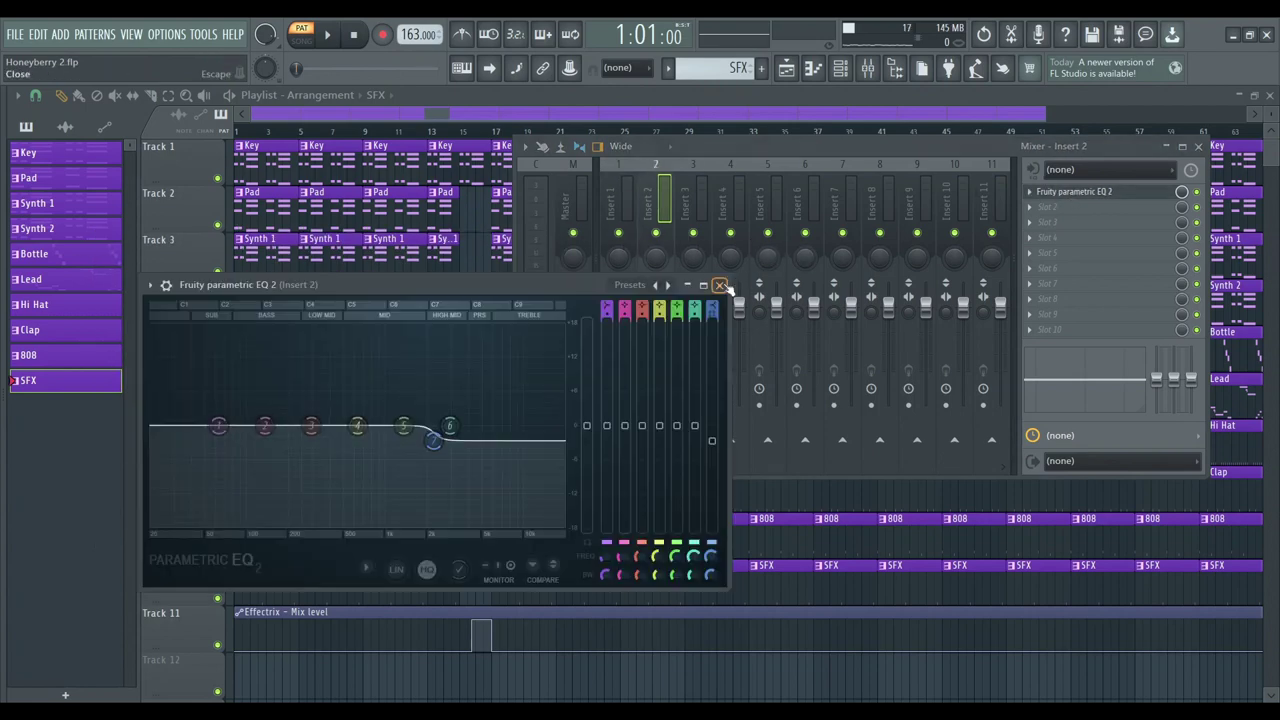
pyautogui.click(720, 285)
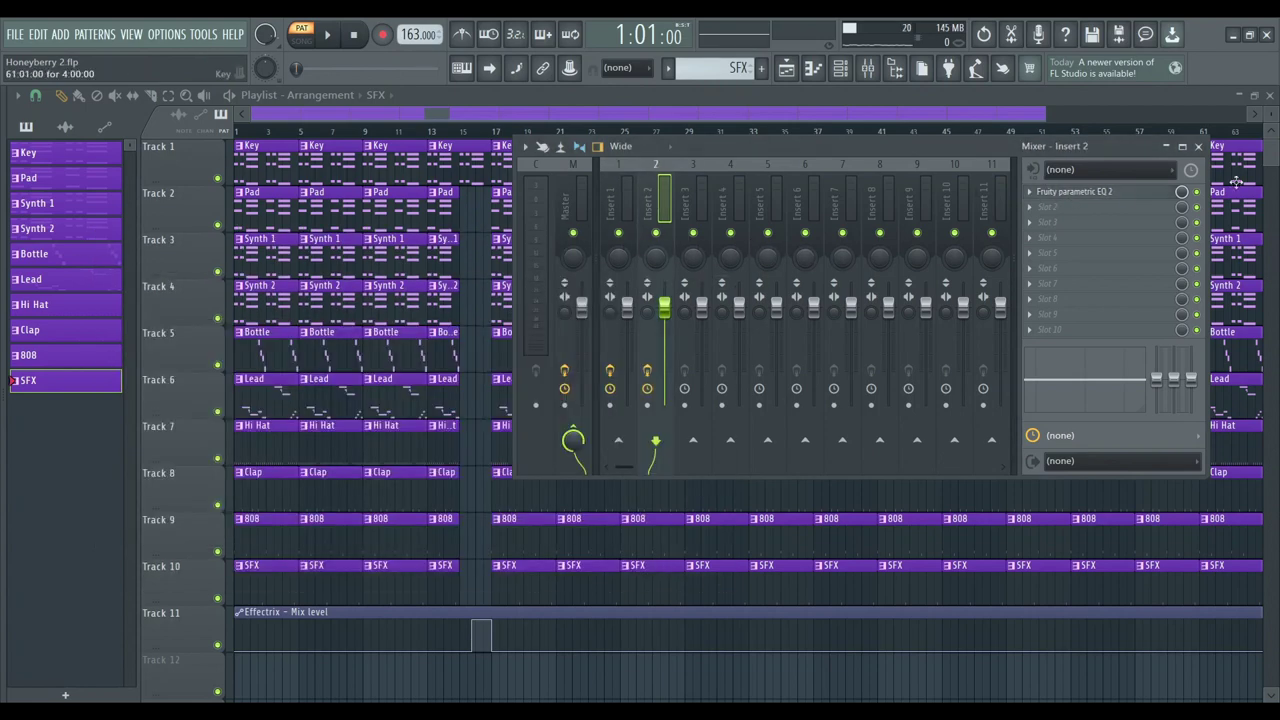
pyautogui.click(1198, 147)
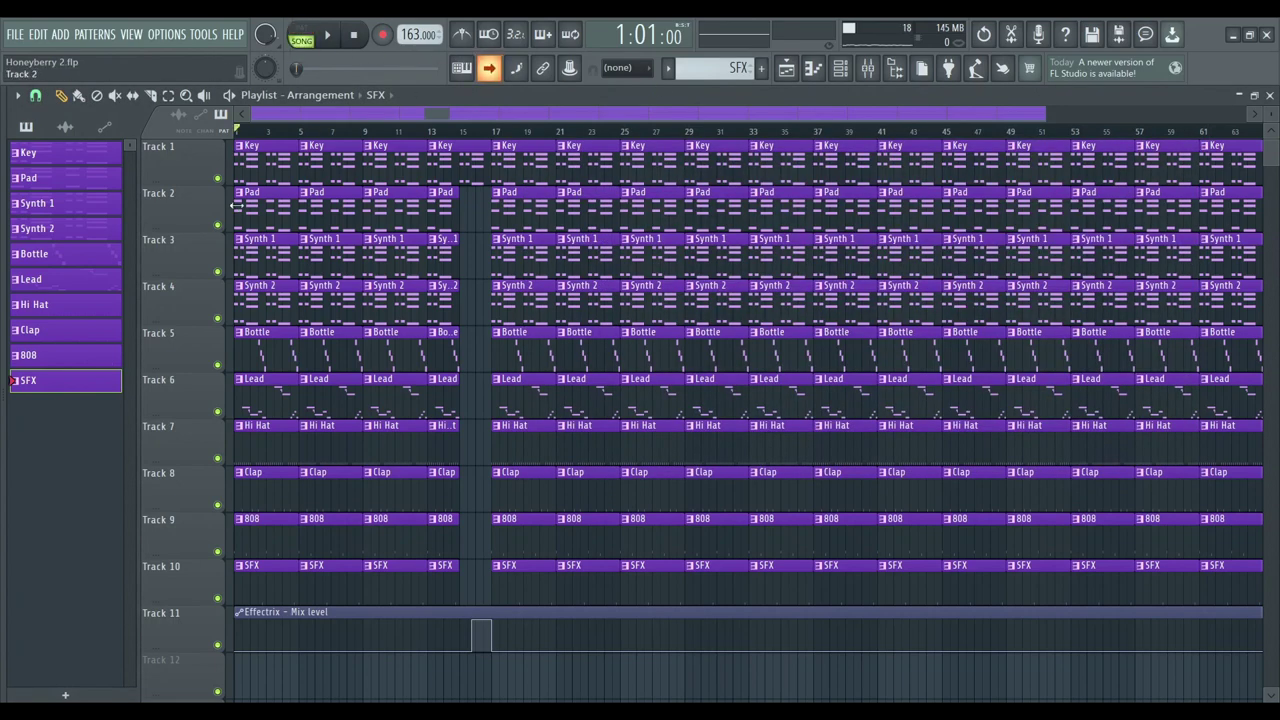
# - Play the full arrangement in song mode with the playlist zoomed in on its opening bars
pyautogui.scroll(9, 235, 209)
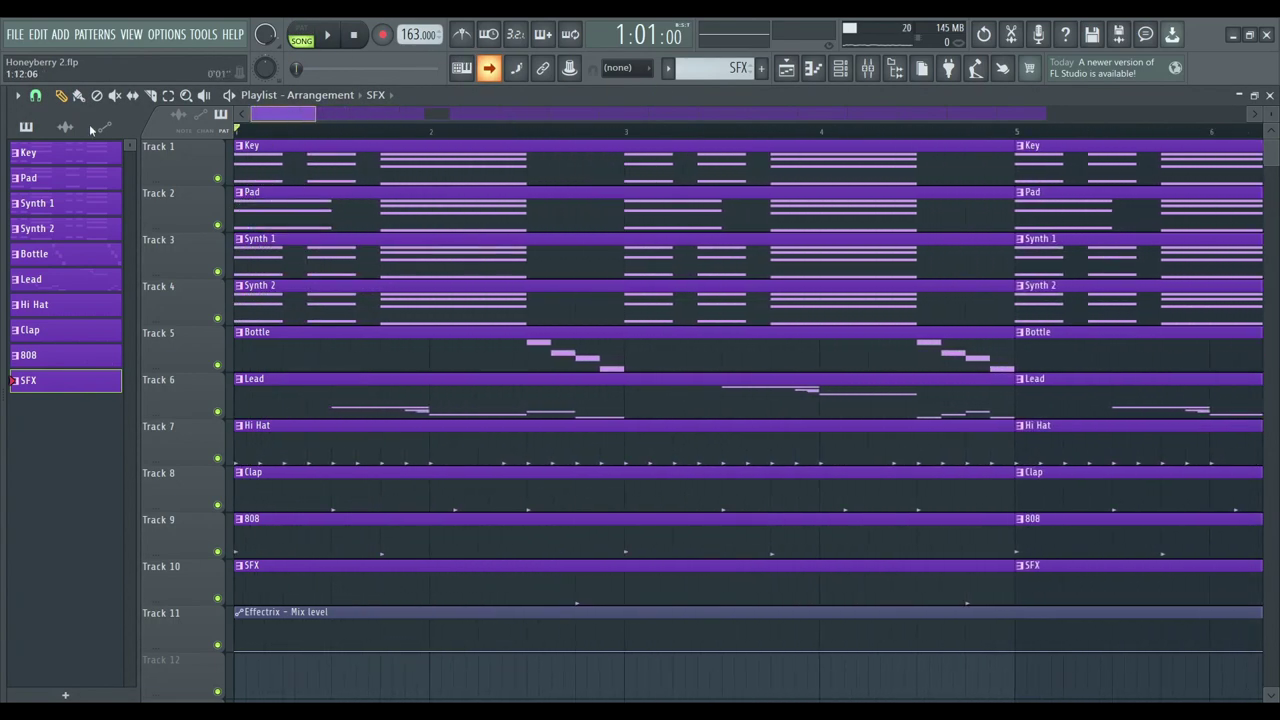
pyautogui.press('space')
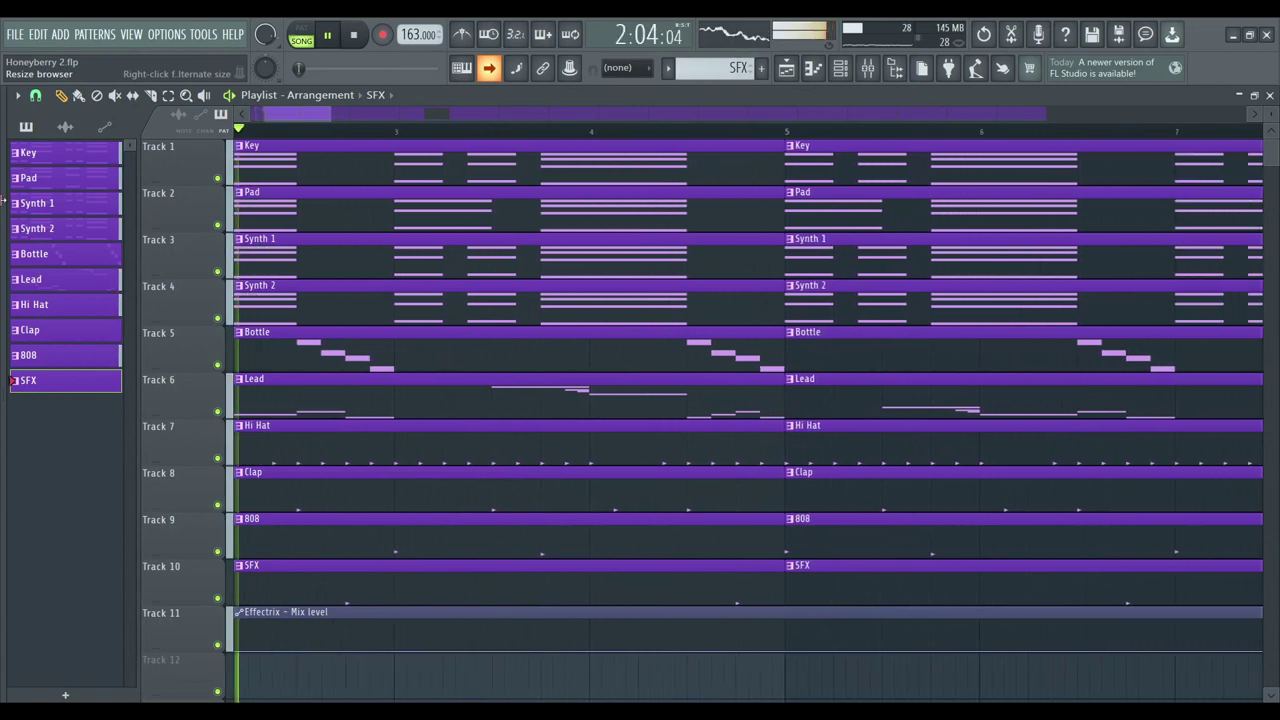